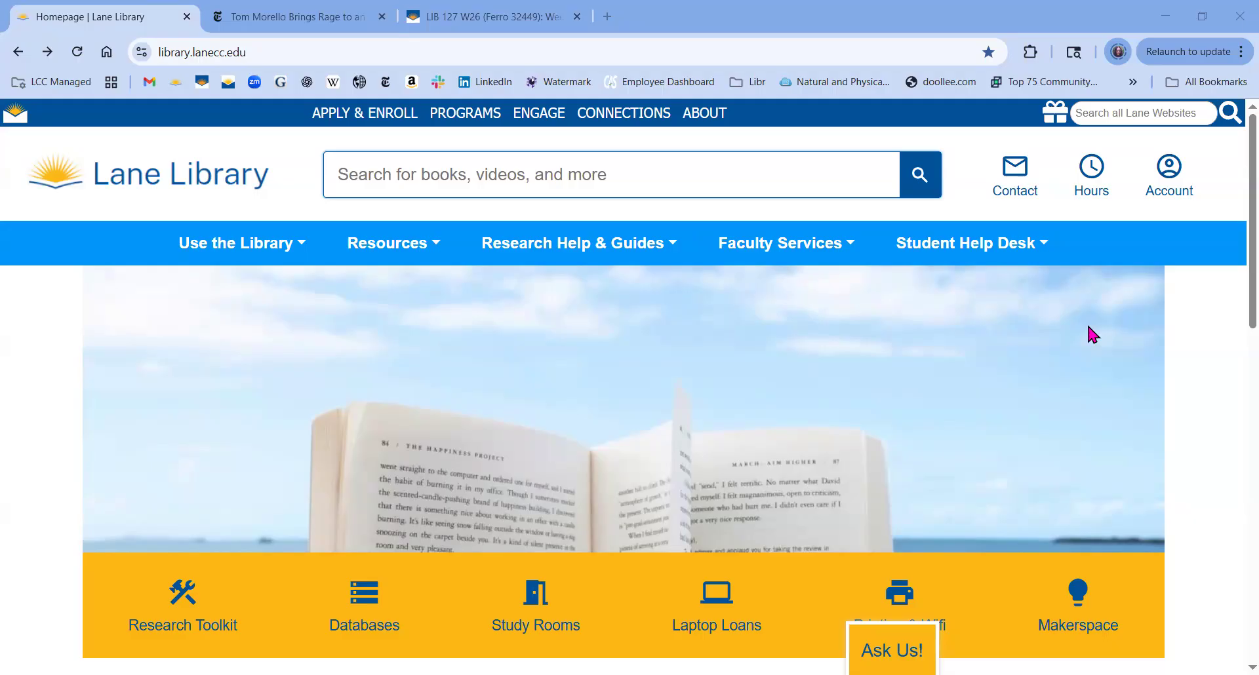
Open the Lane Library NoodleTools page from the Research Help & Guides menu.
{"action": "left_click", "coordinate": [568, 55]}
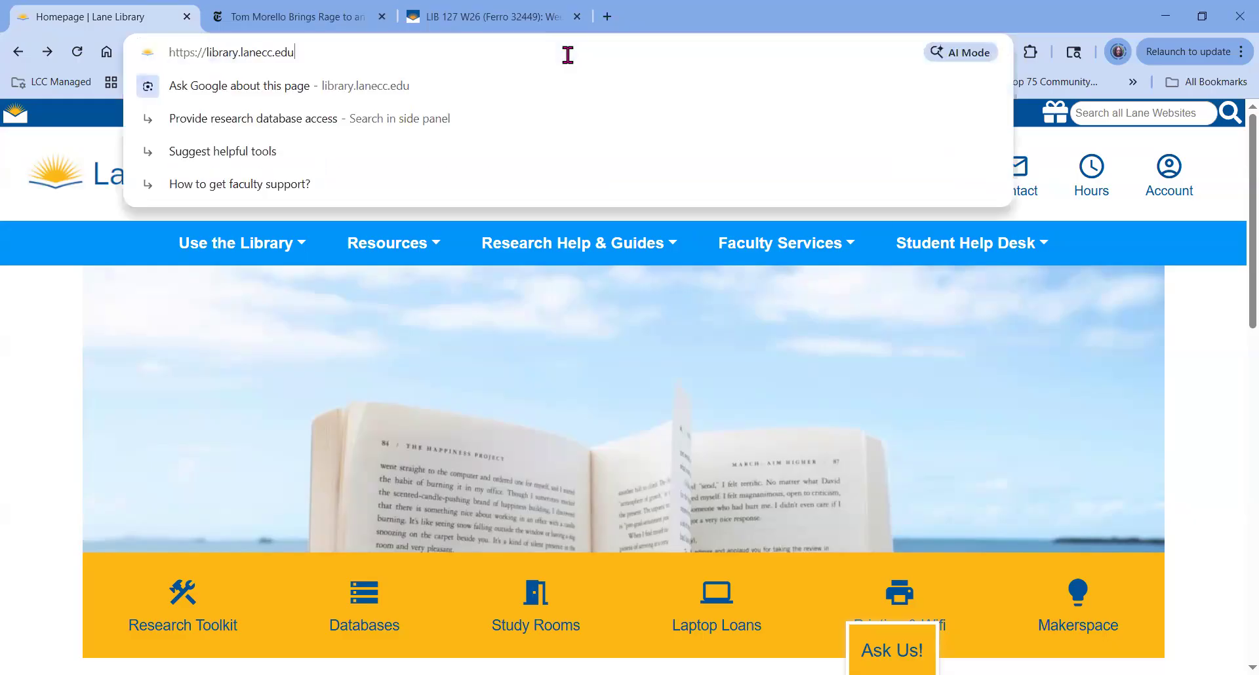
{"action": "mouse_move", "coordinate": [548, 251]}
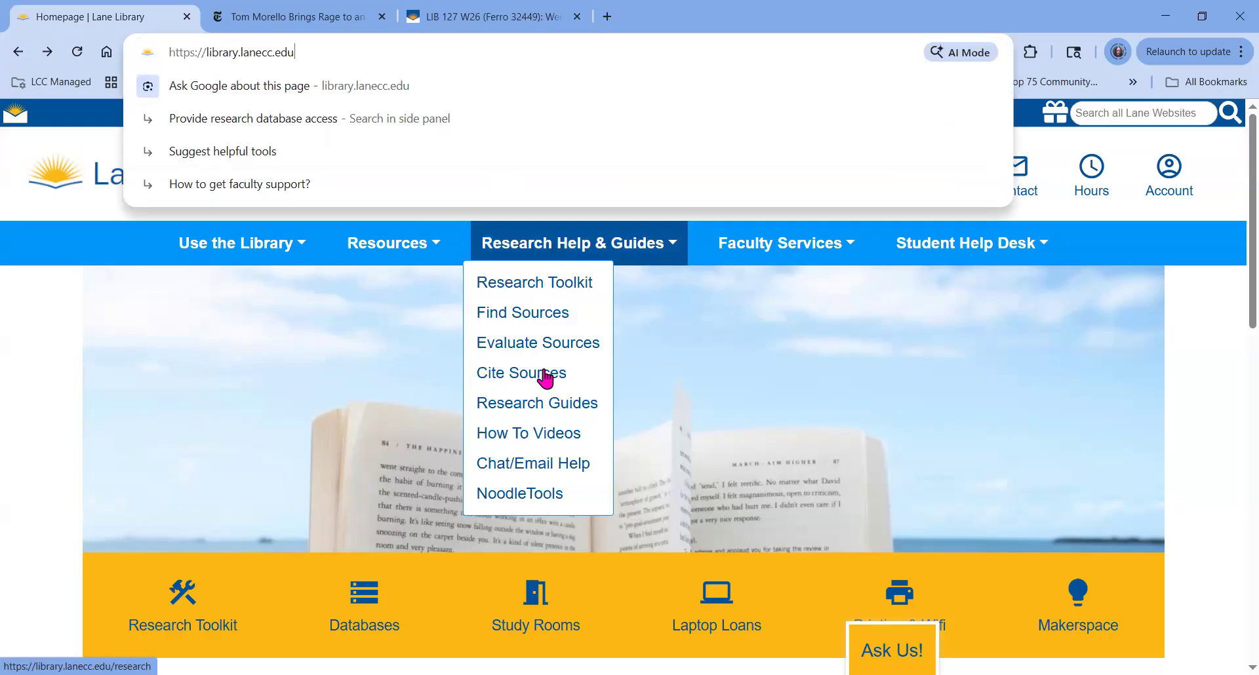
{"action": "left_click", "coordinate": [546, 495]}
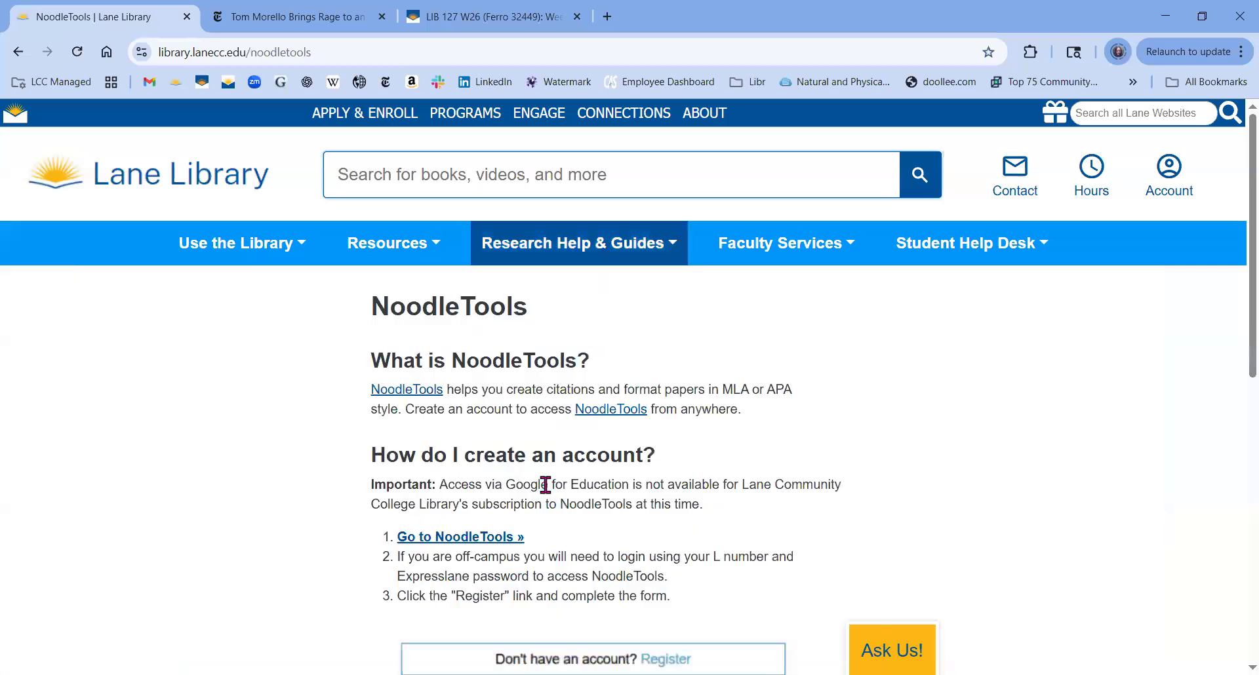
Go to the NoodleTools sign-in page, view the new user Register form, then return to sign-in.
{"action": "left_click", "coordinate": [489, 539]}
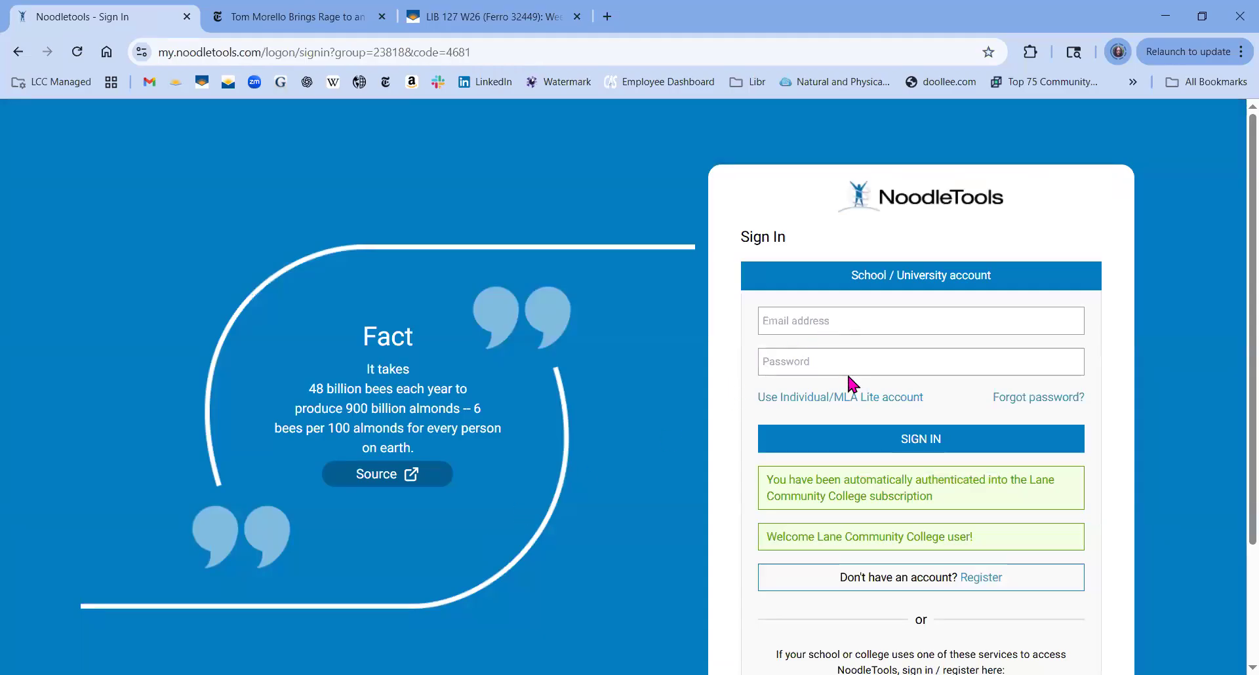
{"action": "left_click", "coordinate": [971, 583]}
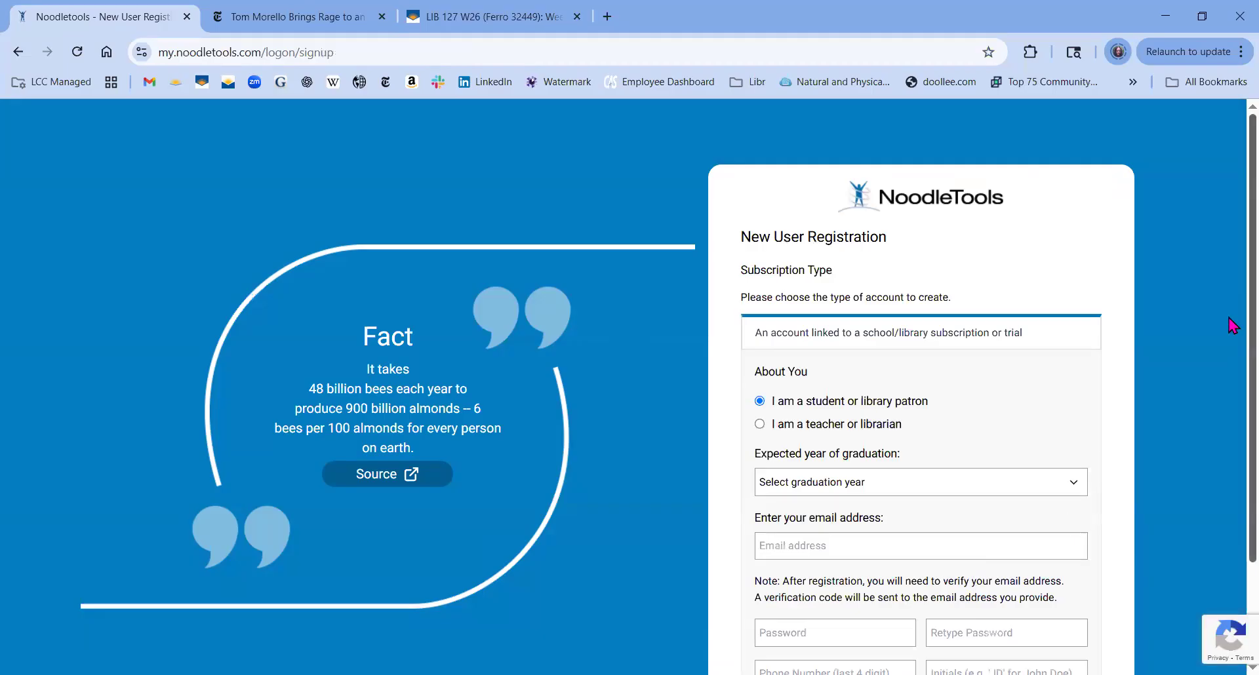
{"action": "scroll", "coordinate": [1229, 393], "scroll_direction": "down", "scroll_amount": 2}
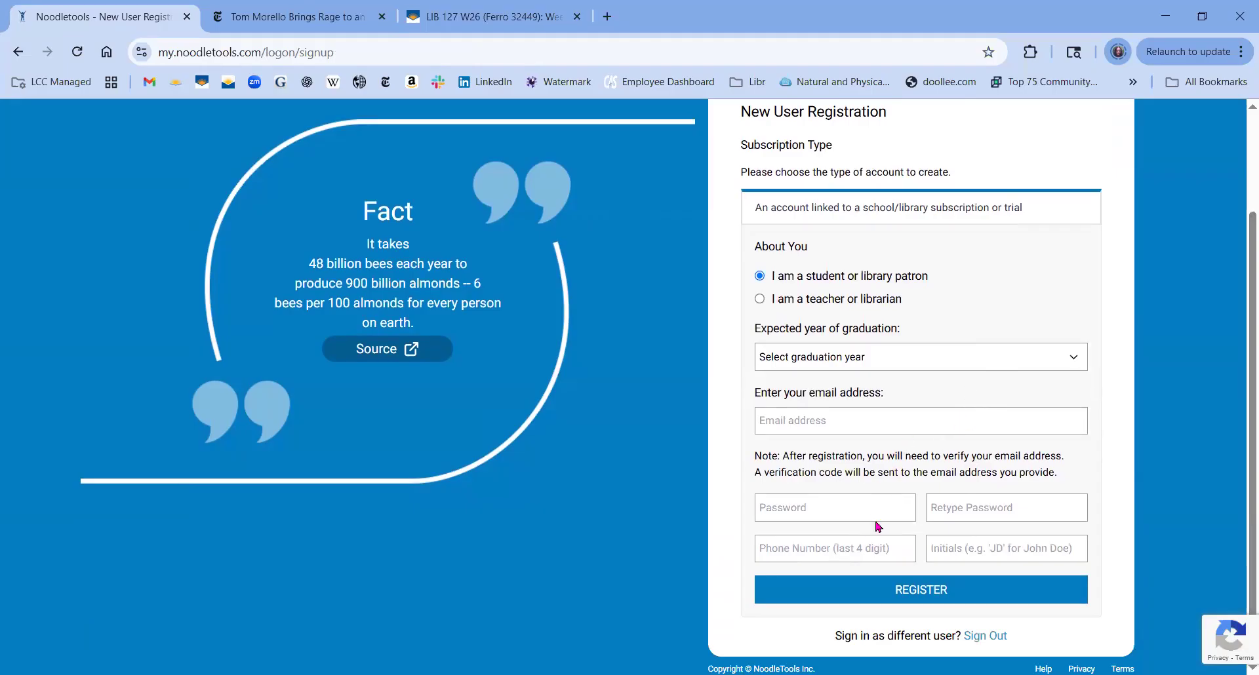
{"action": "left_click", "coordinate": [949, 547]}
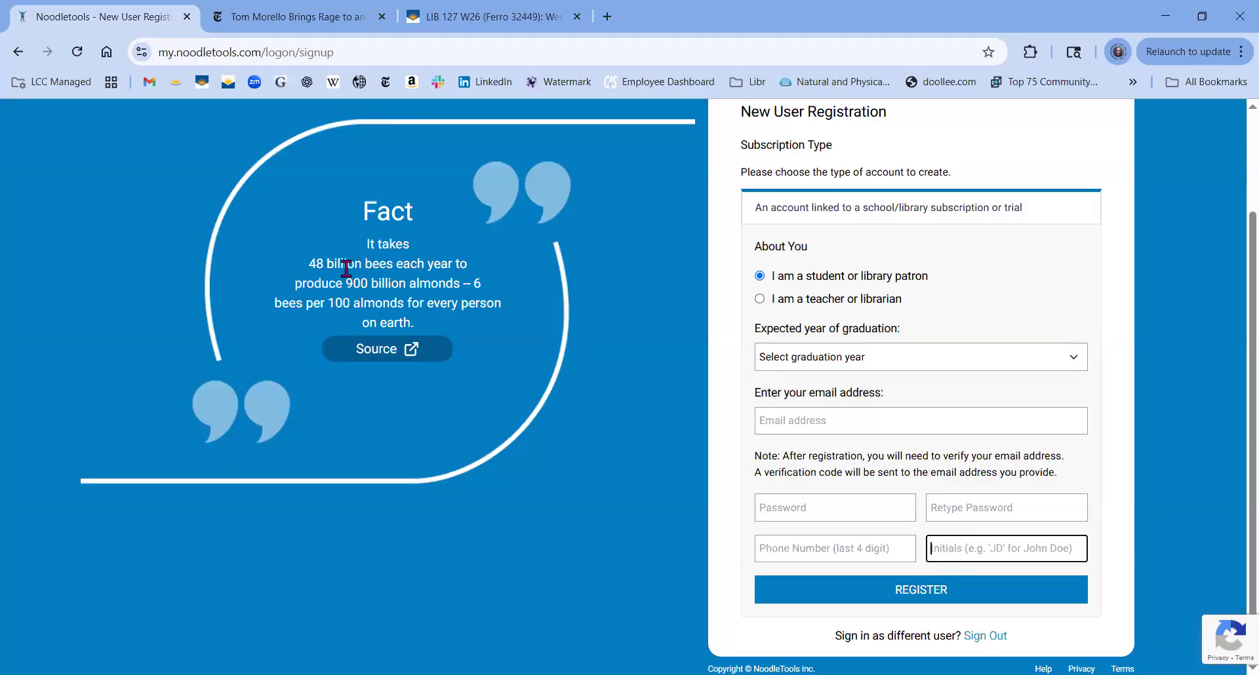
{"action": "left_click", "coordinate": [18, 56]}
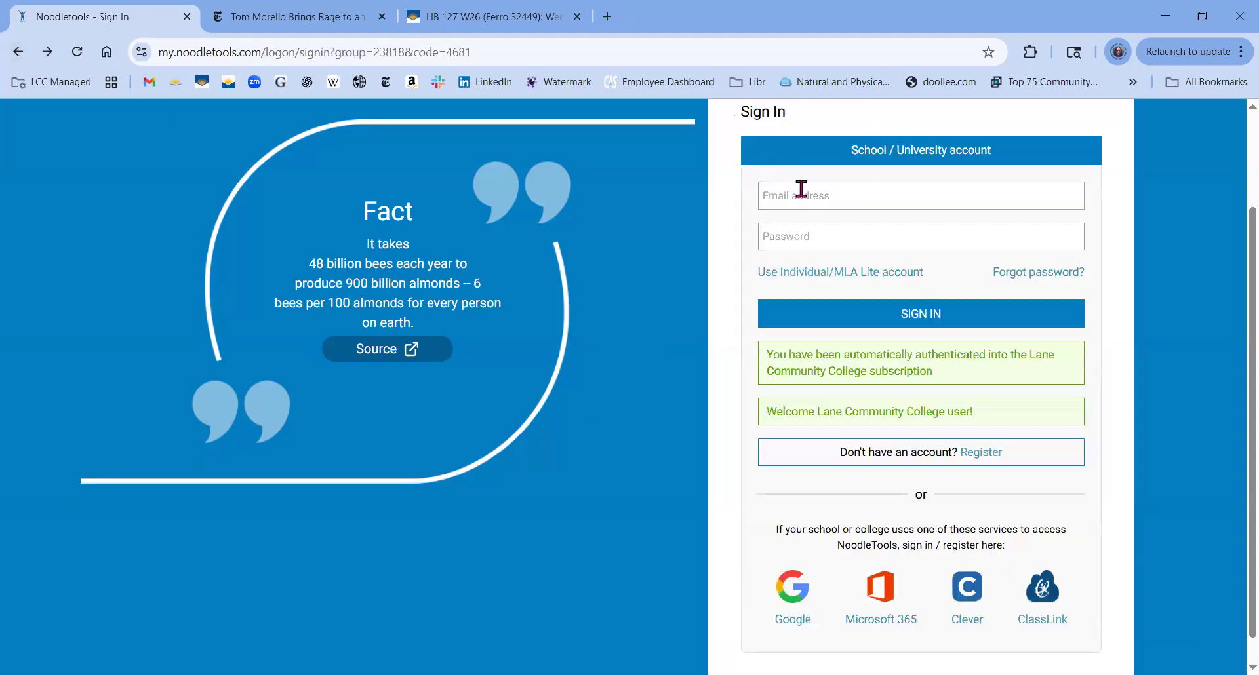
Sign in to NoodleTools with the school account e-mail address and password.
{"action": "left_click", "coordinate": [800, 189]}
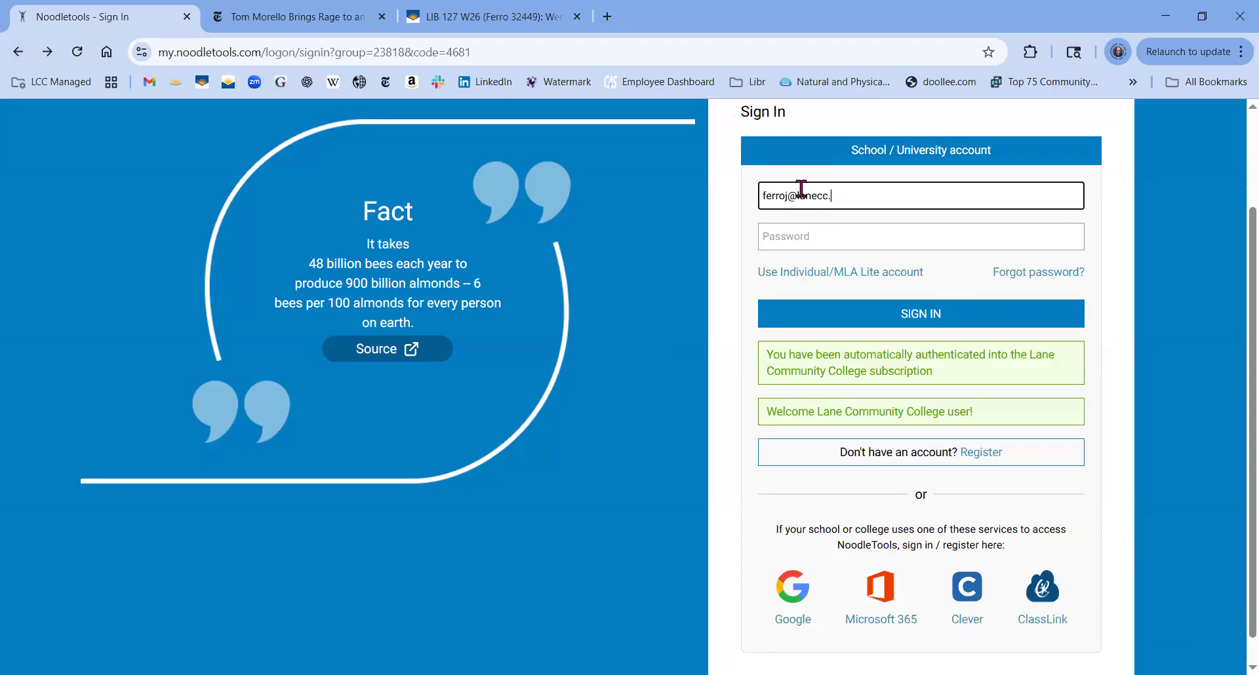
{"action": "key", "text": "Tab"}
{"action": "type", "text": "••"}
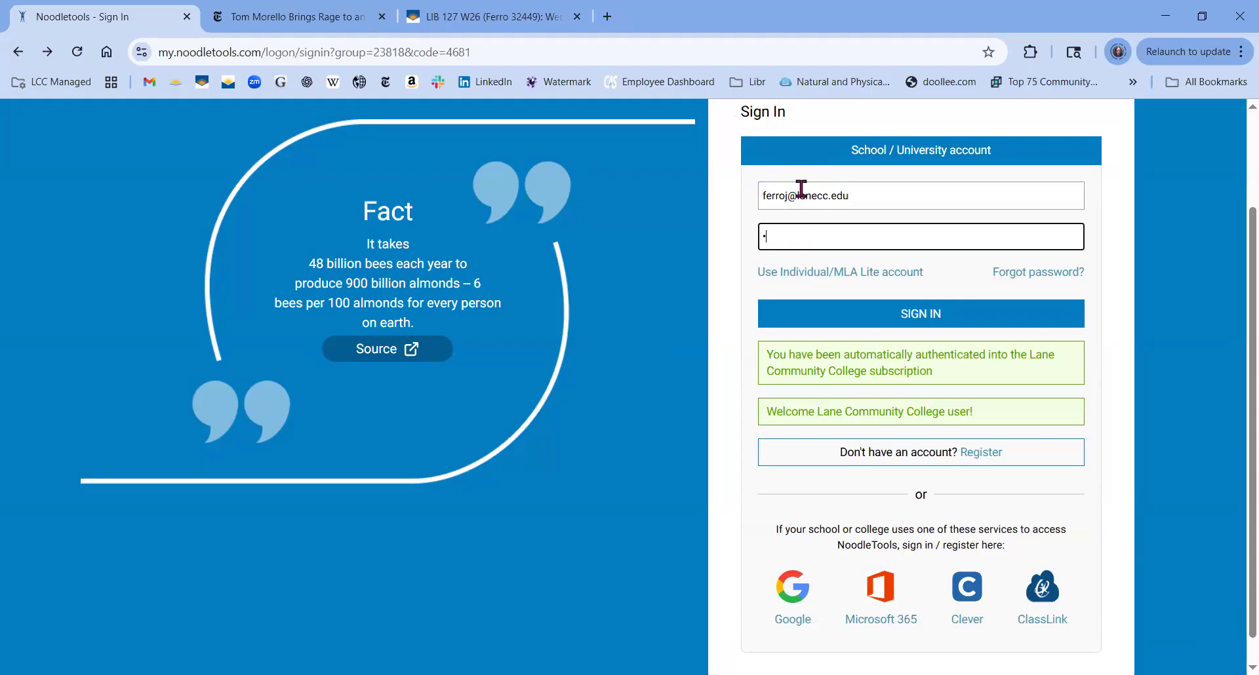
{"action": "type", "text": "••••"}
{"action": "key", "text": "Return"}
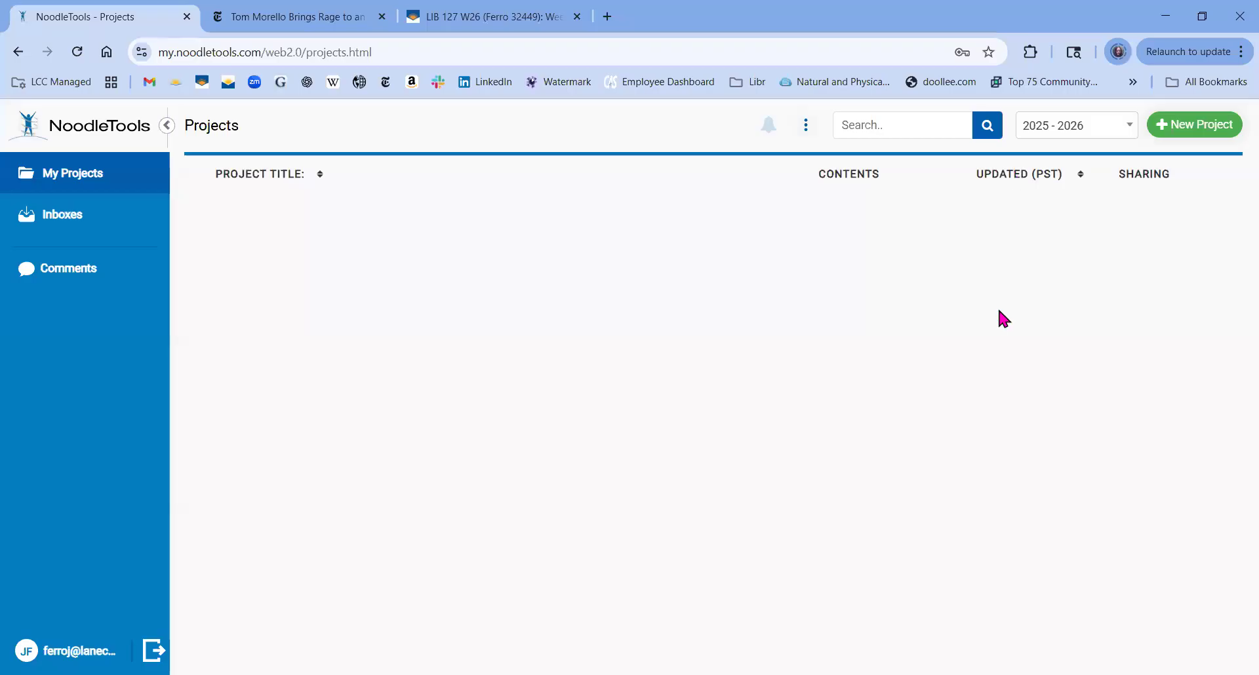
Create a new project titled 'LIB 127 Week One' with MLA style and Advanced level, then open it.
{"action": "left_click", "coordinate": [1178, 132]}
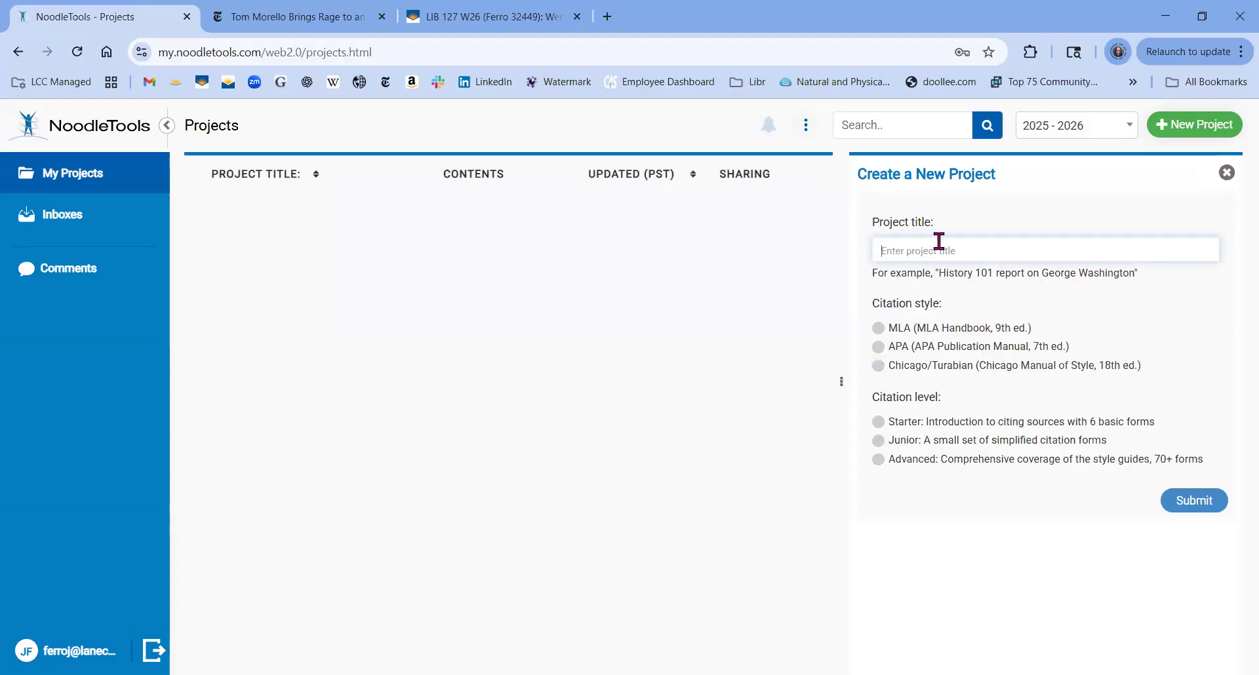
{"action": "type", "text": "LIB 127 Week One"}
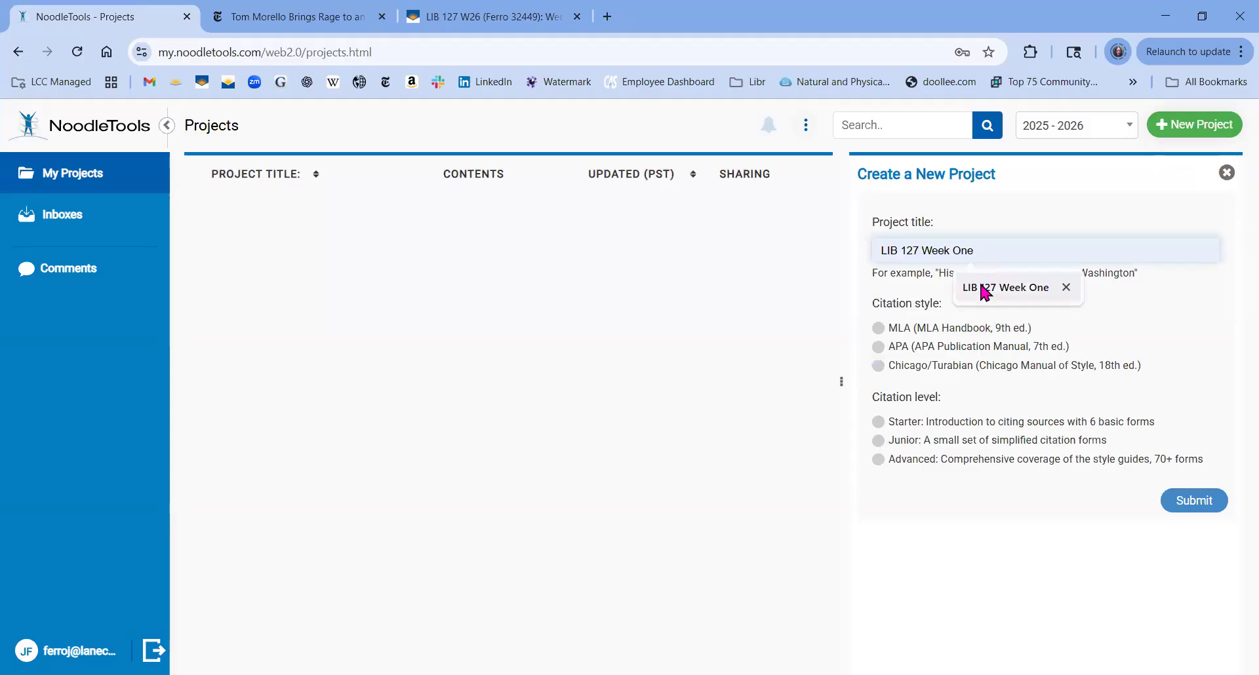
{"action": "left_click", "coordinate": [985, 292]}
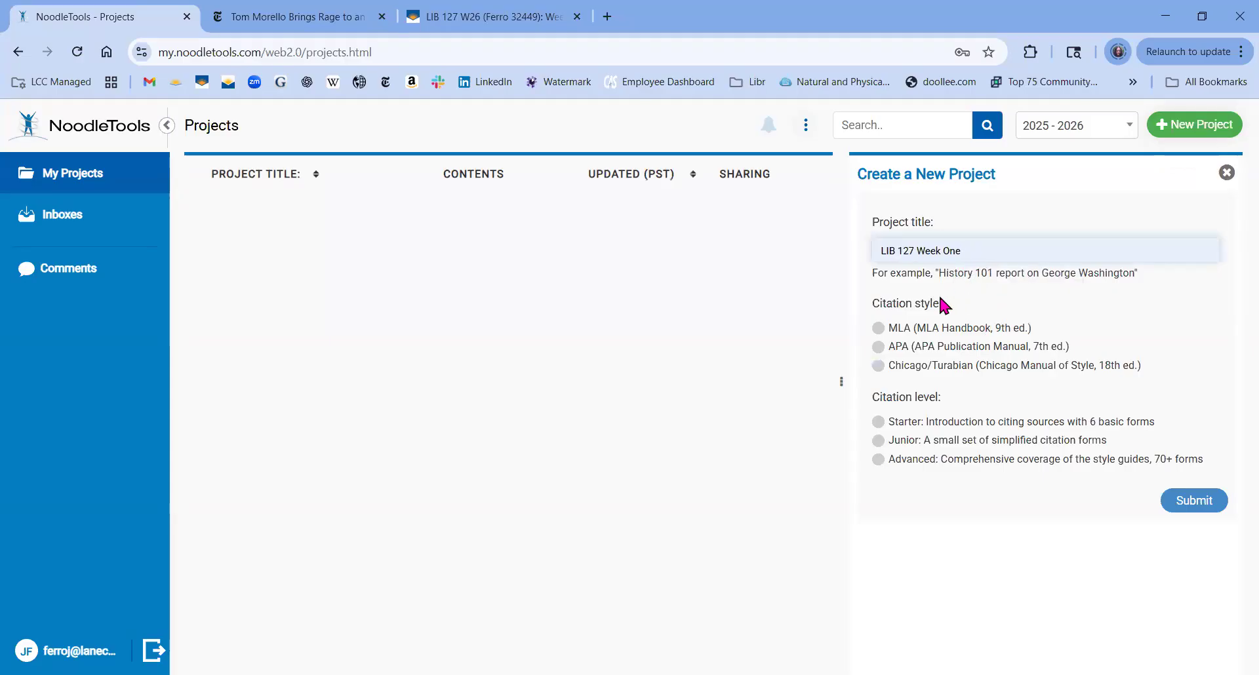
{"action": "left_click", "coordinate": [880, 330]}
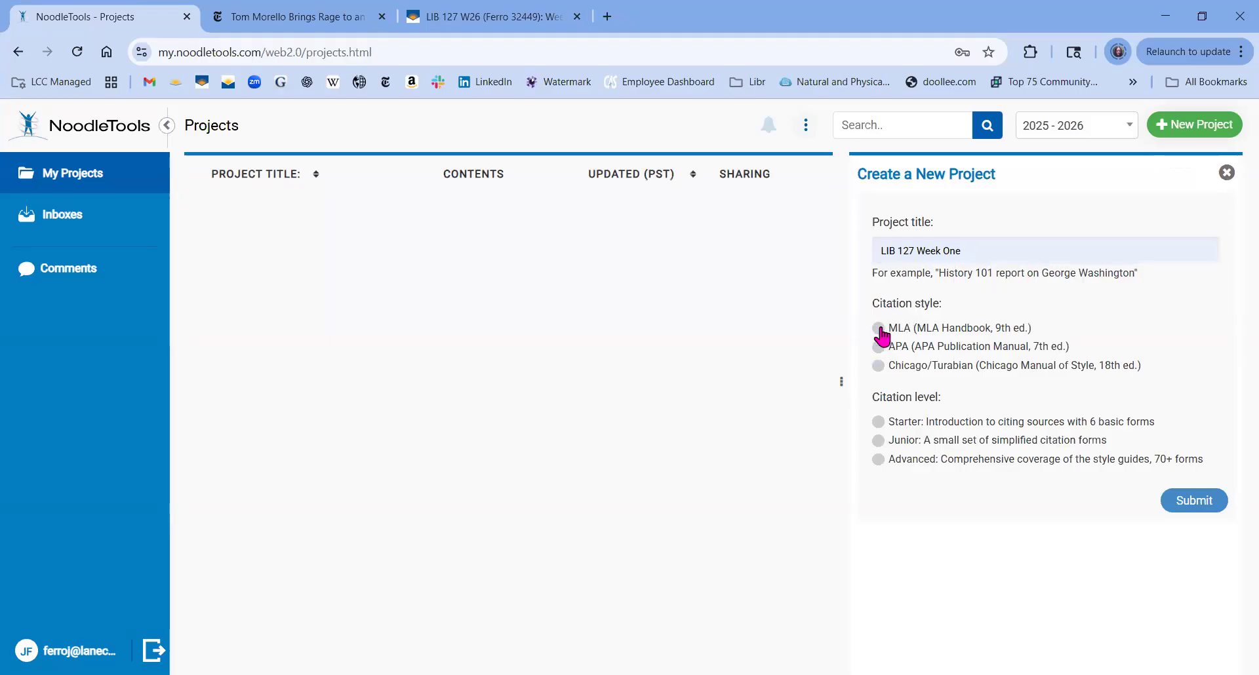
{"action": "left_click", "coordinate": [877, 461]}
{"action": "left_click", "coordinate": [1190, 503]}
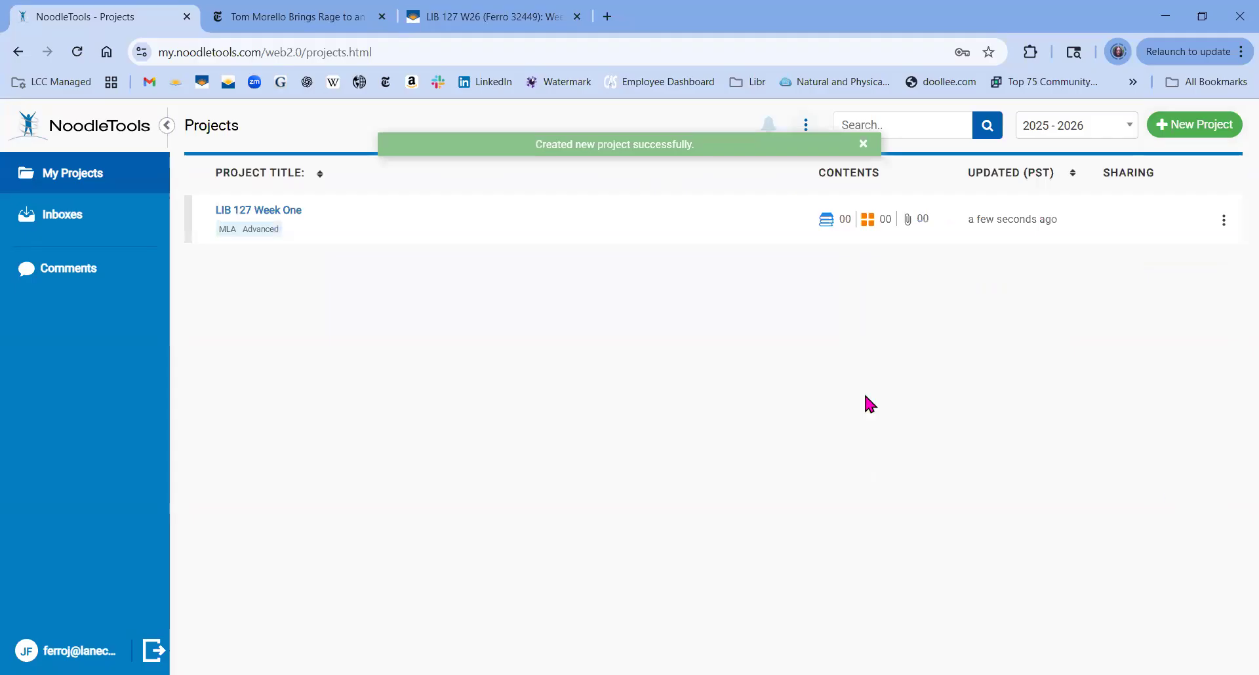
{"action": "left_click", "coordinate": [301, 216]}
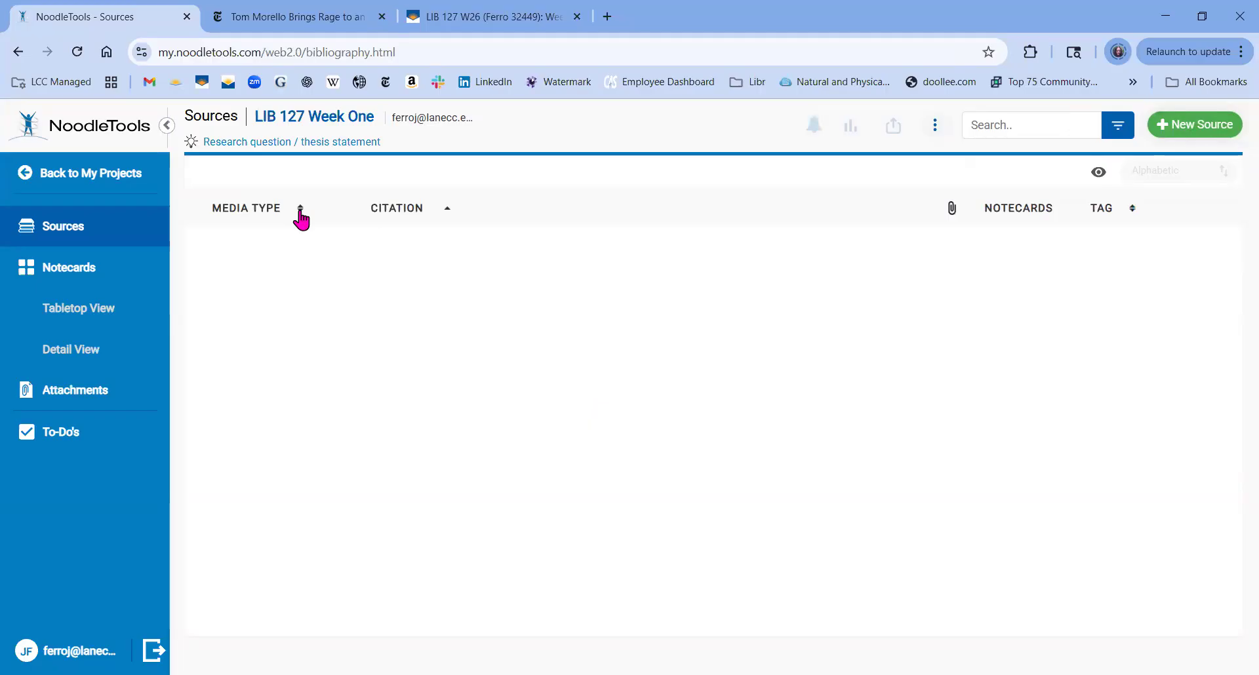
Start a New Source citation set to Website as the location and Newspaper as the type.
{"action": "left_click", "coordinate": [1196, 130]}
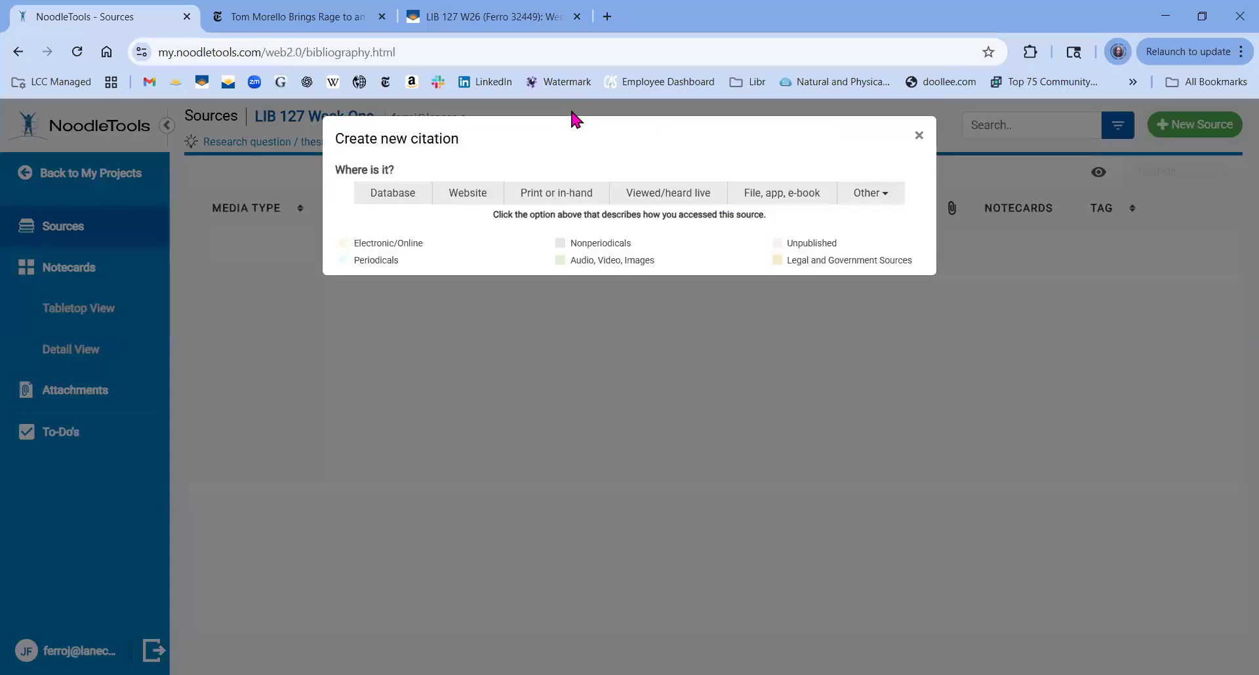
{"action": "left_click", "coordinate": [347, 25]}
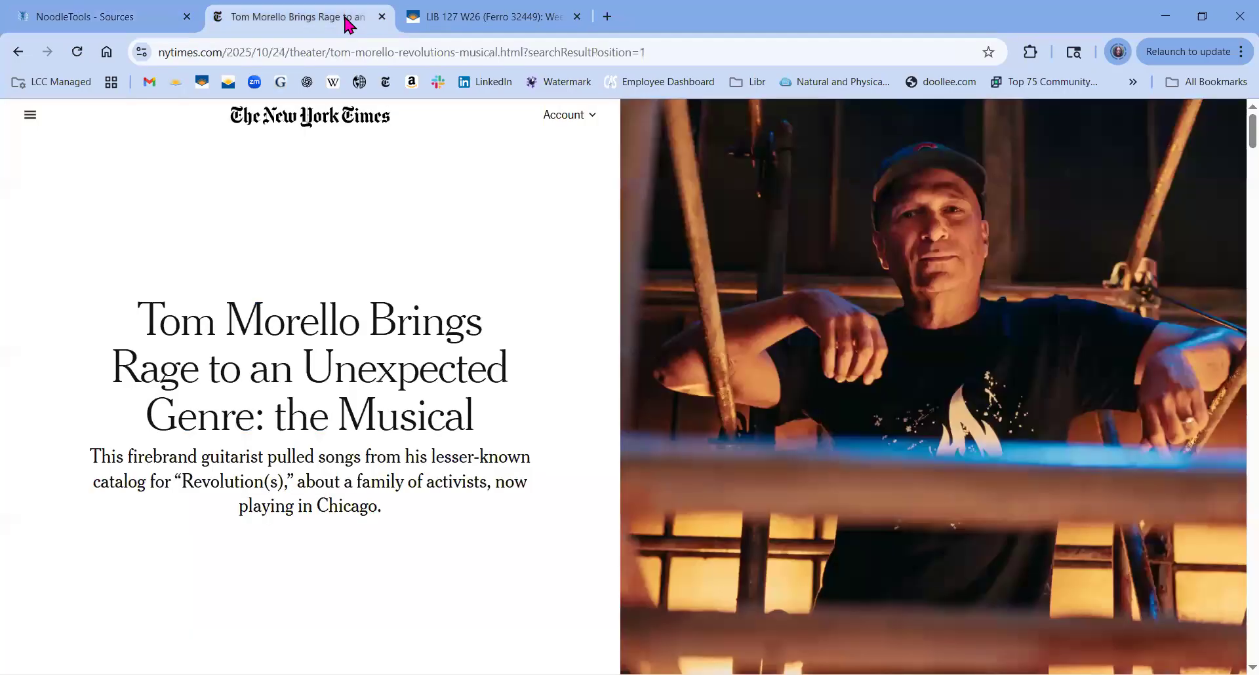
{"action": "left_click", "coordinate": [78, 19]}
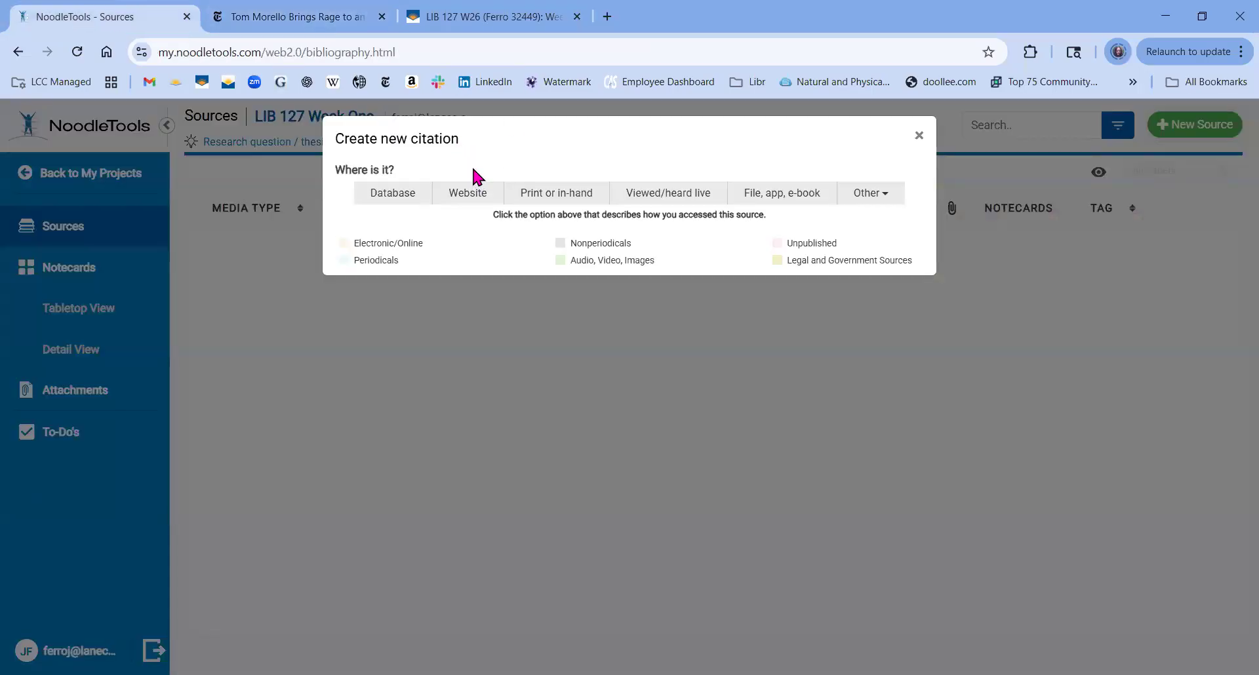
{"action": "left_click", "coordinate": [476, 192]}
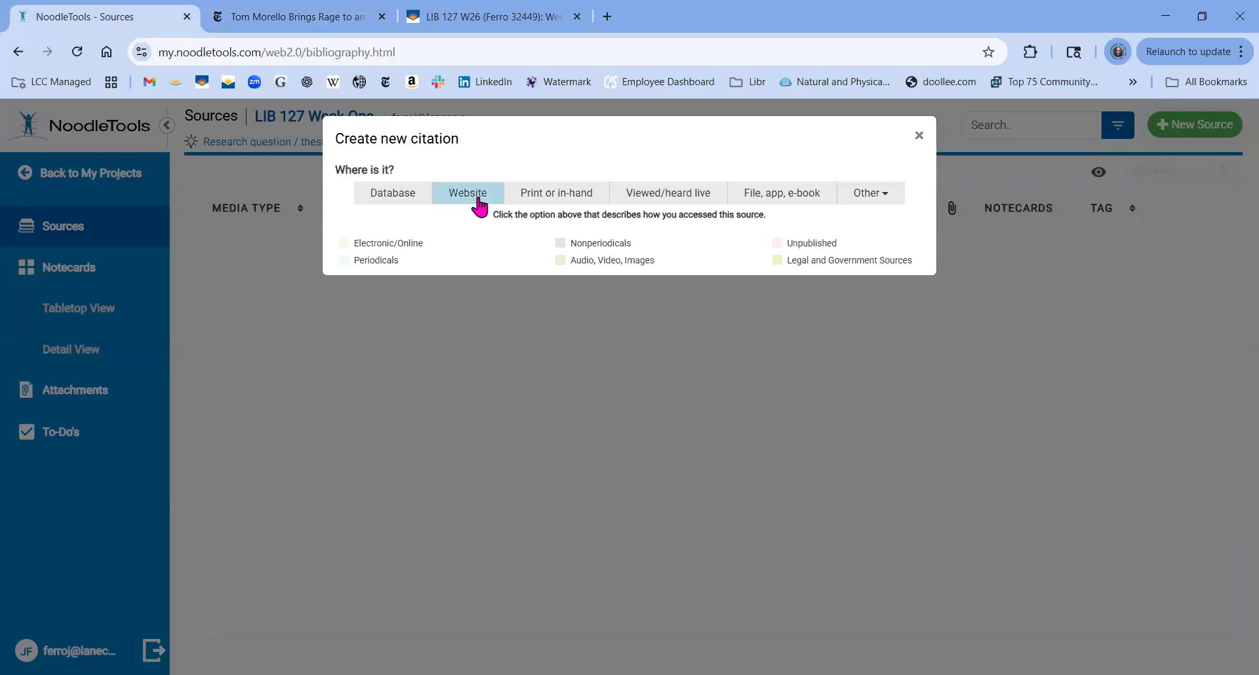
{"action": "left_click", "coordinate": [478, 201]}
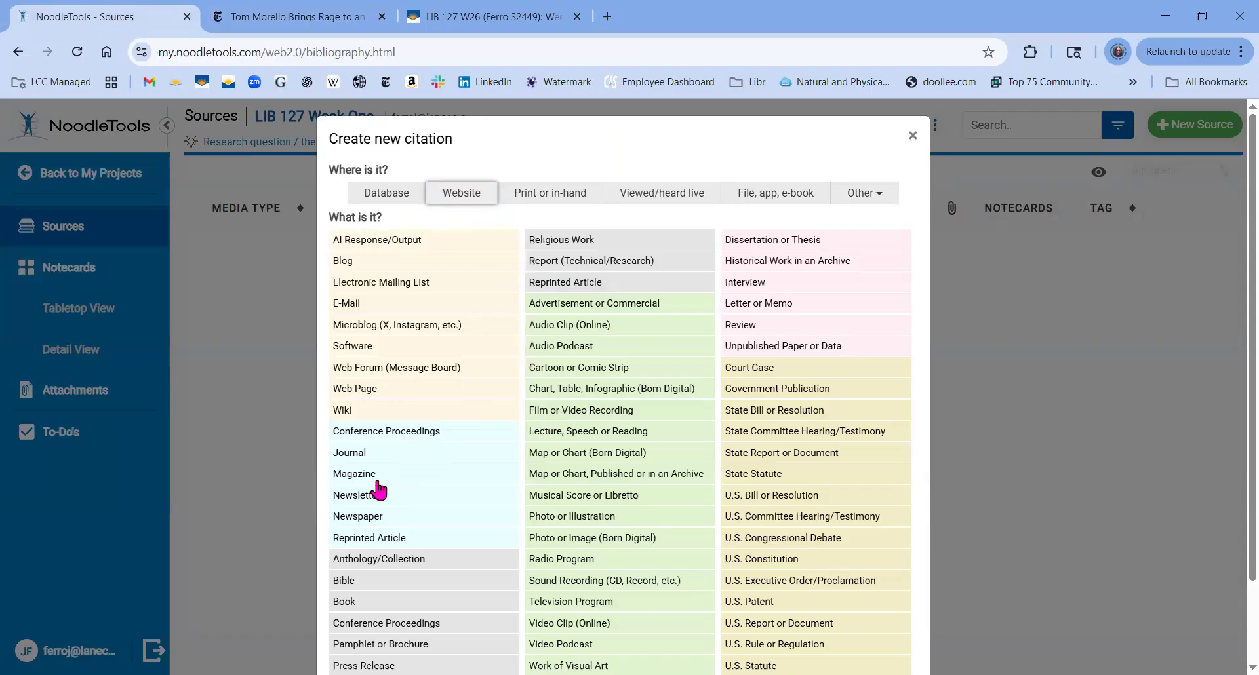
{"action": "left_click", "coordinate": [379, 517]}
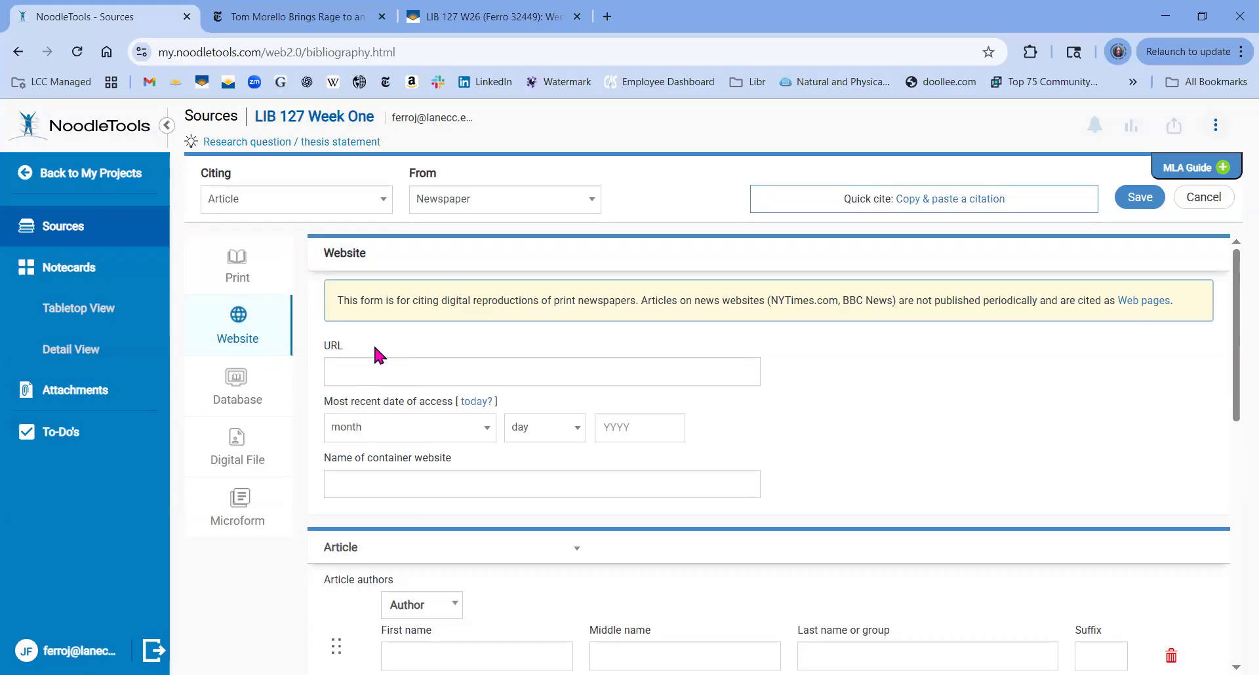
{"action": "left_click", "coordinate": [313, 23]}
{"action": "left_click", "coordinate": [333, 53]}
{"action": "key", "text": "ctrl+c"}
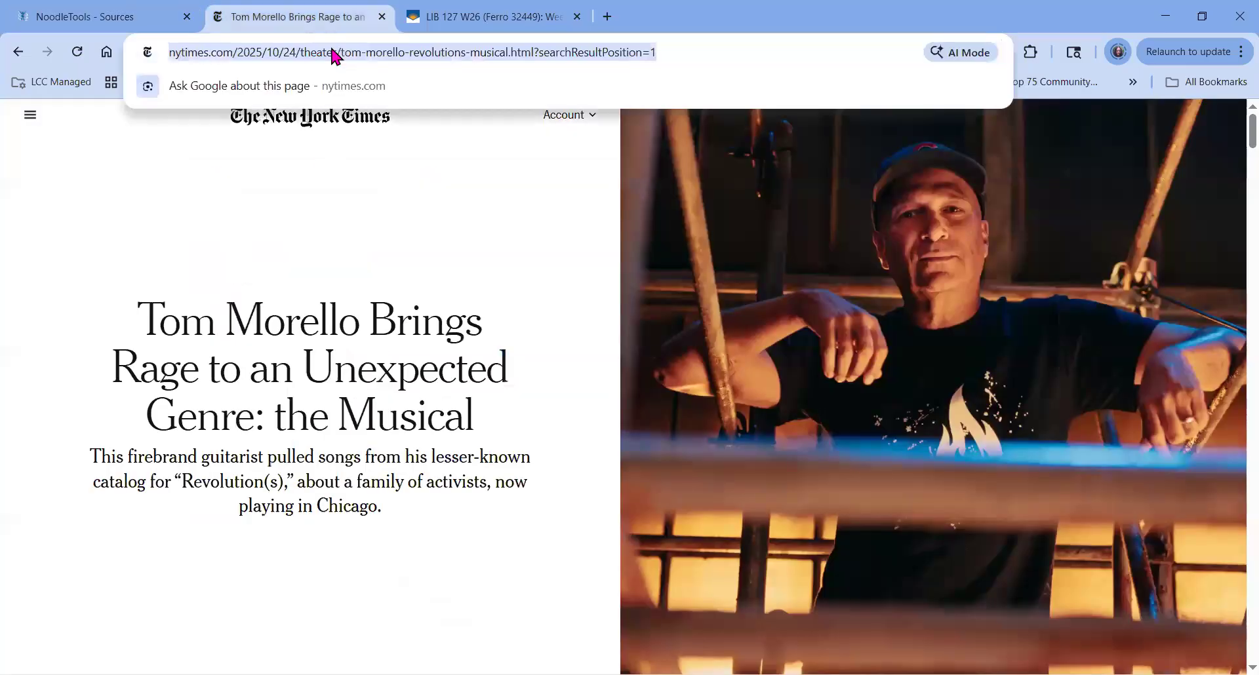
{"action": "left_click", "coordinate": [146, 13]}
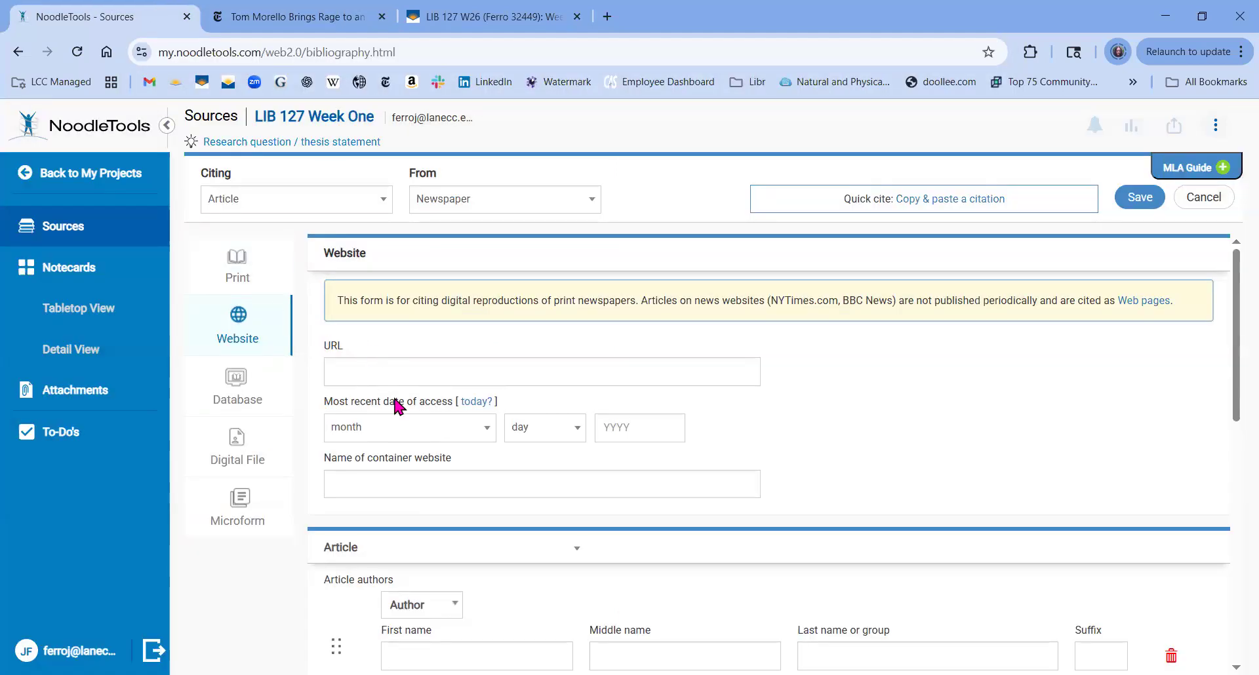
{"action": "left_click", "coordinate": [397, 366]}
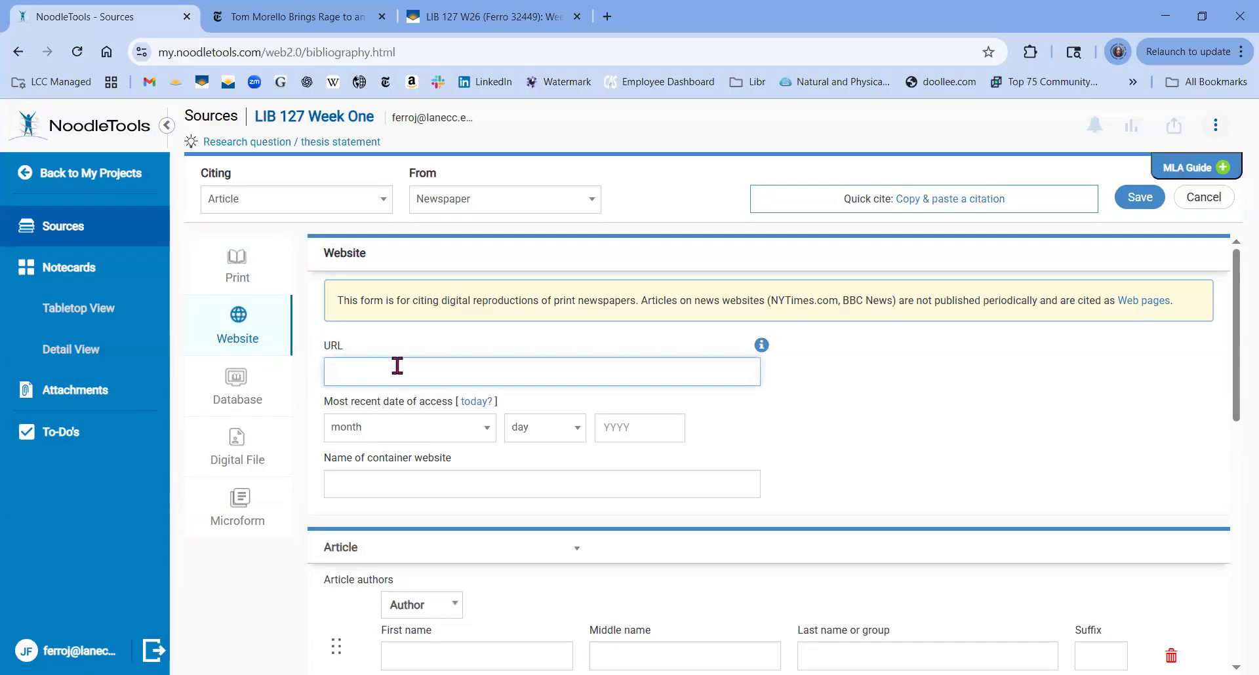
{"action": "left_click", "coordinate": [321, 21]}
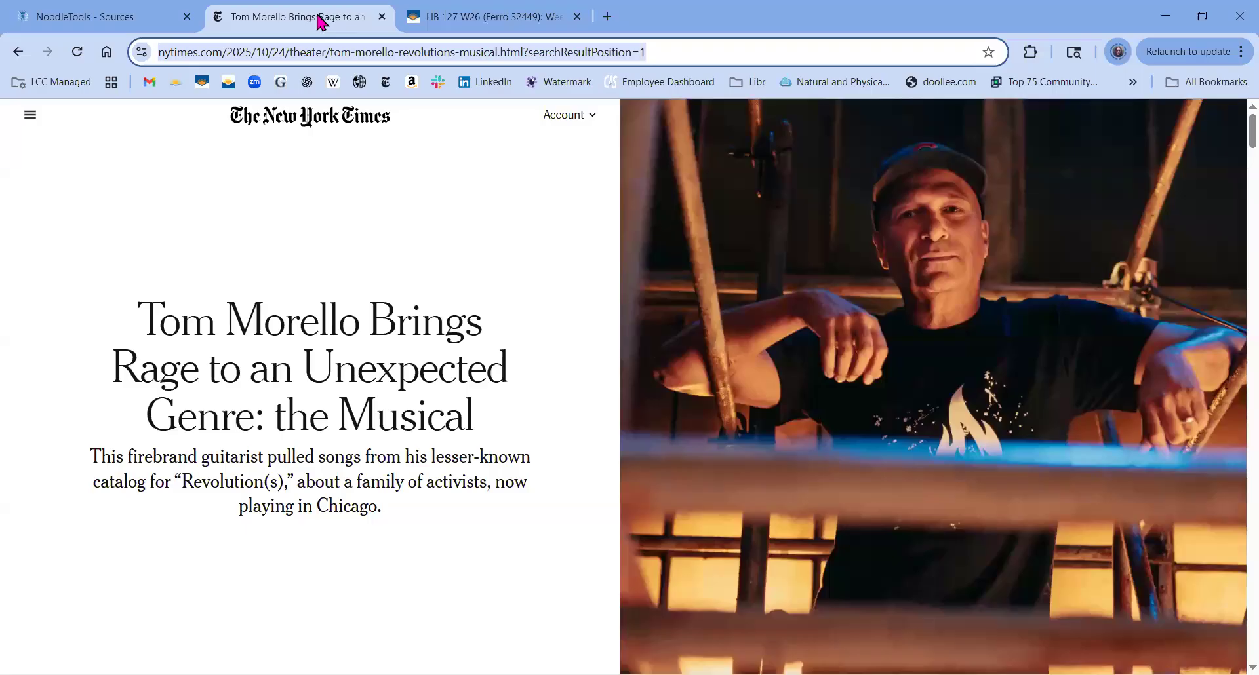
{"action": "left_click", "coordinate": [158, 11]}
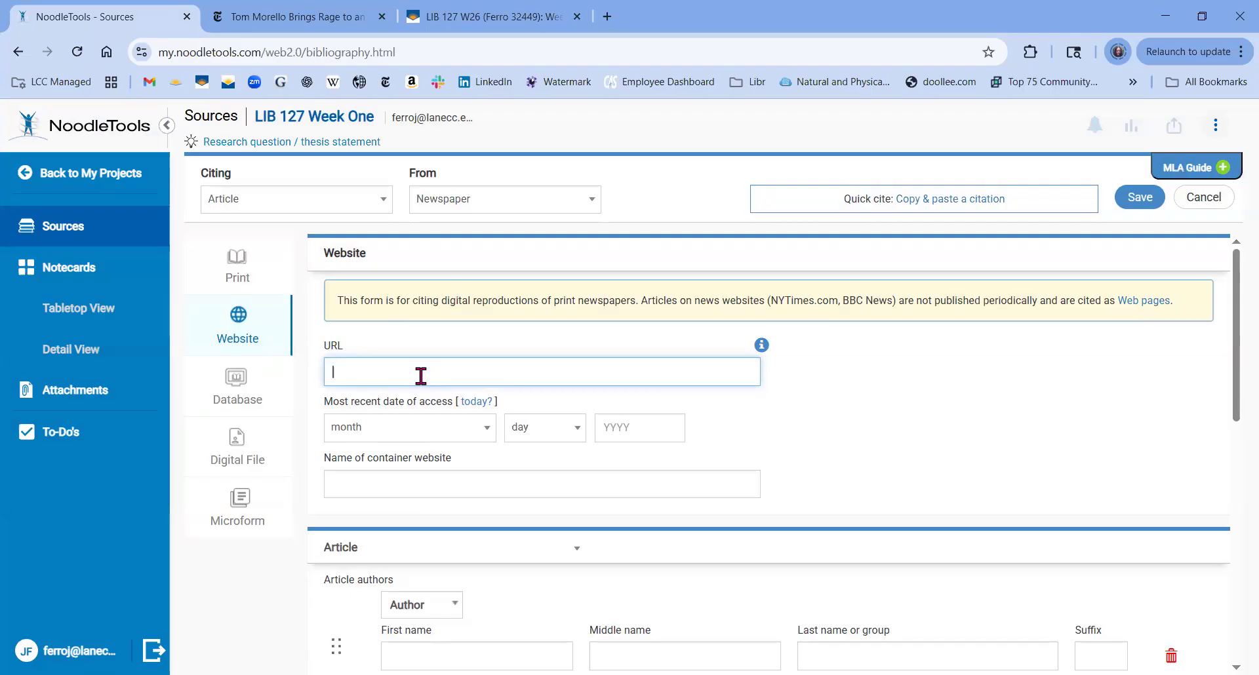
{"action": "key", "text": "ctrl+v"}
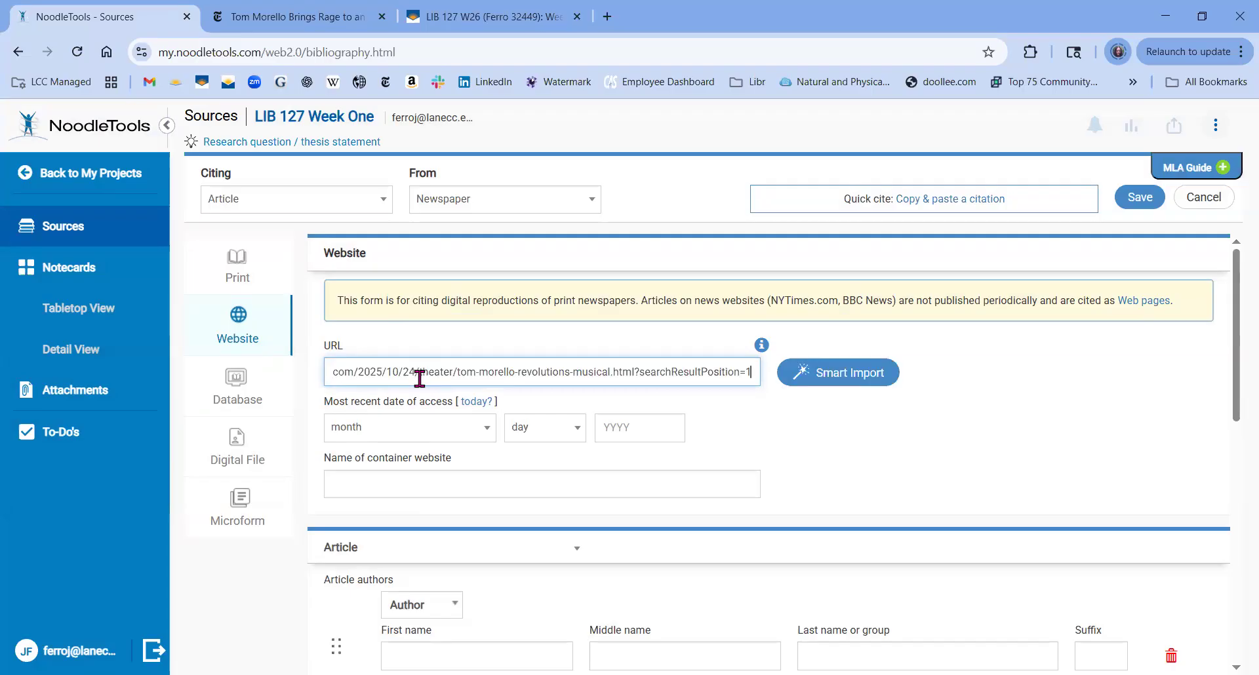
{"action": "left_click", "coordinate": [477, 404]}
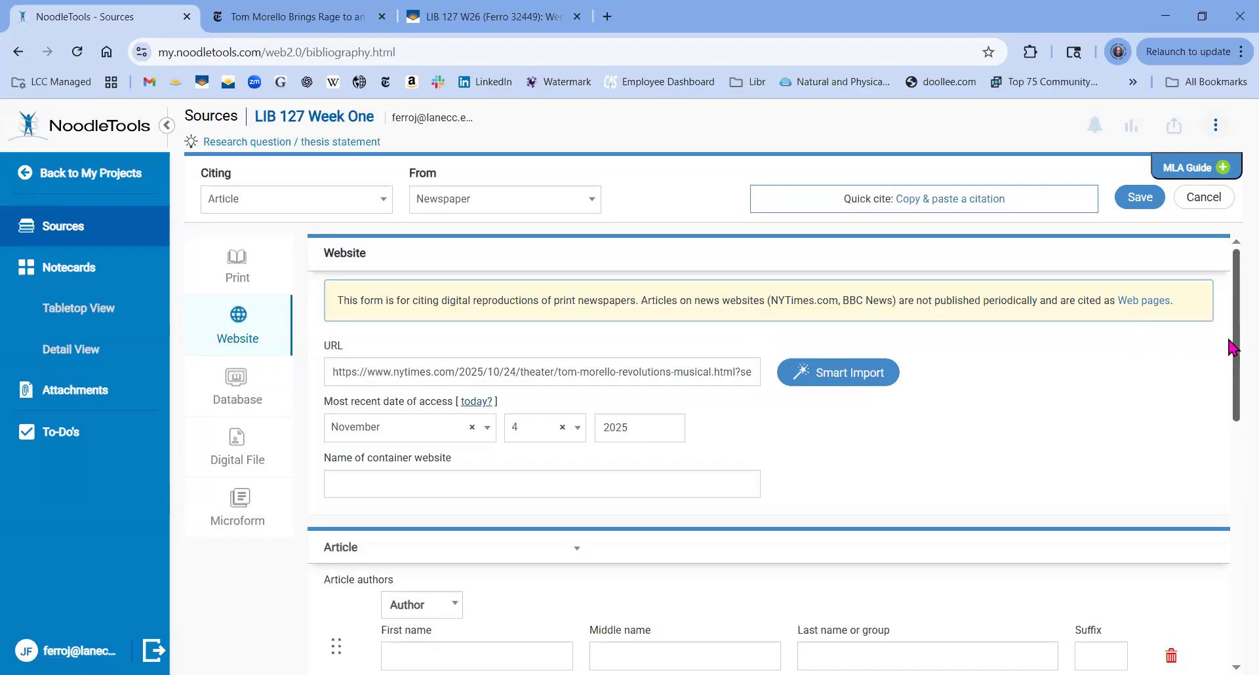
{"action": "left_click_drag", "start_coordinate": [1232, 347], "coordinate": [1233, 430]}
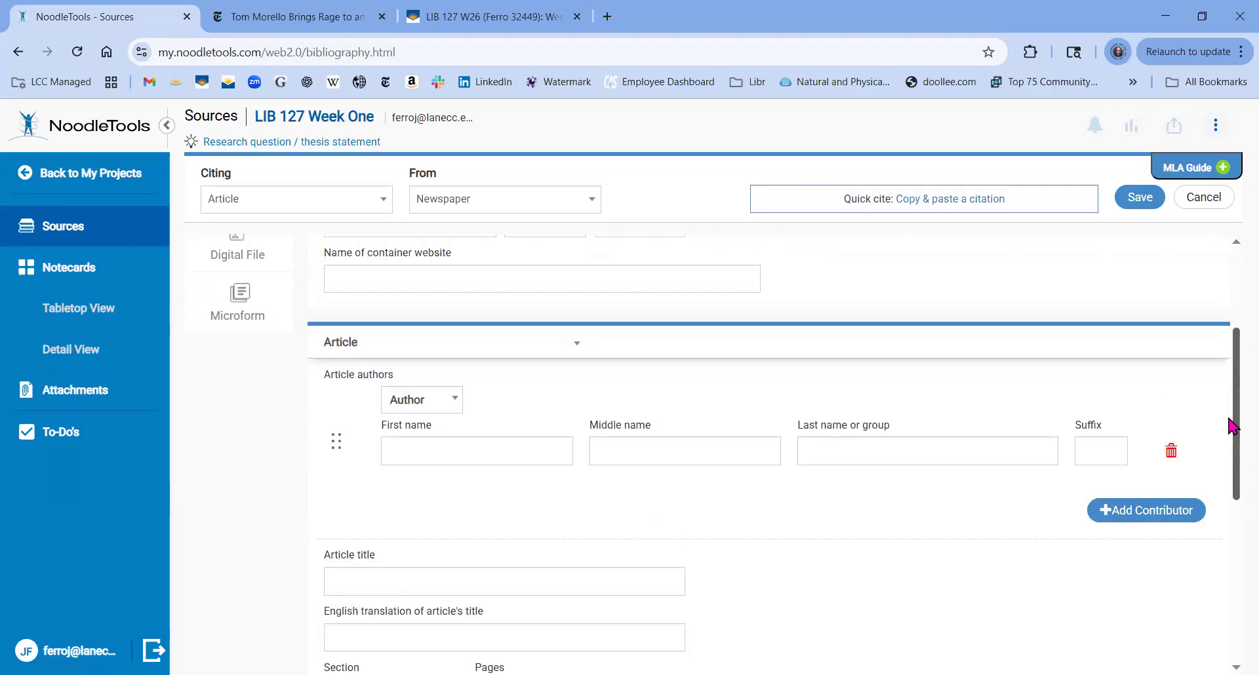
{"action": "left_click", "coordinate": [312, 19]}
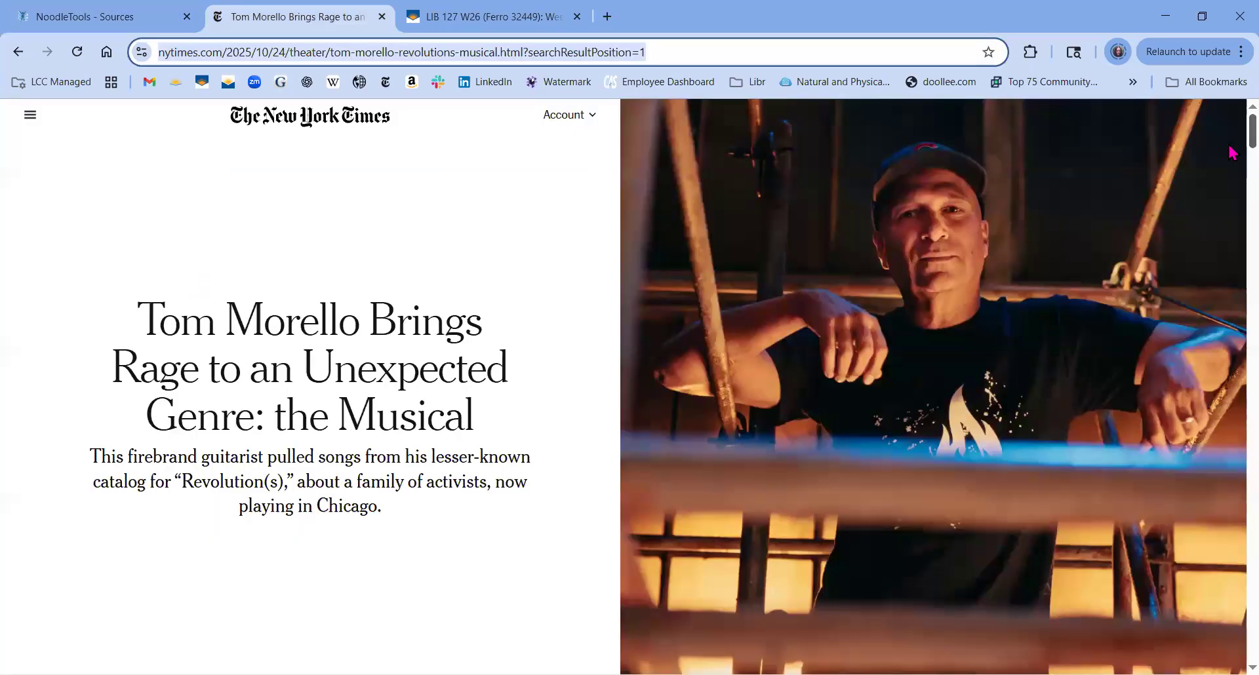
{"action": "scroll", "coordinate": [1233, 164], "scroll_direction": "down", "scroll_amount": 5}
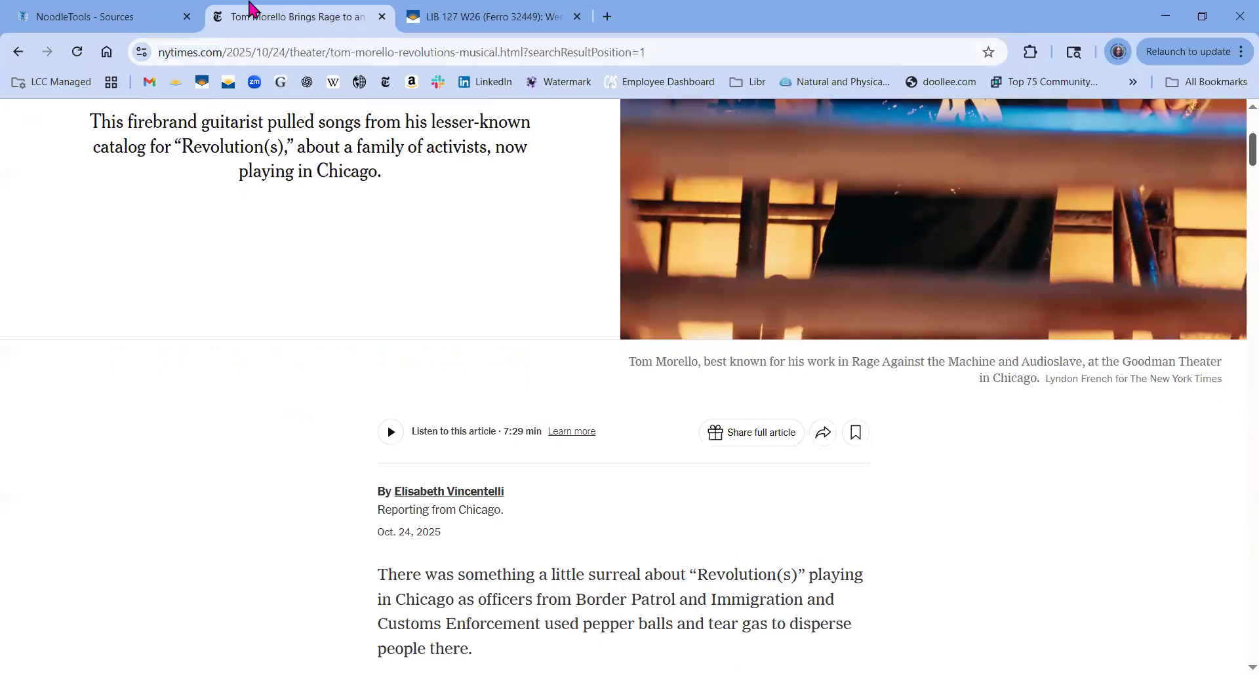
{"action": "left_click", "coordinate": [158, 25]}
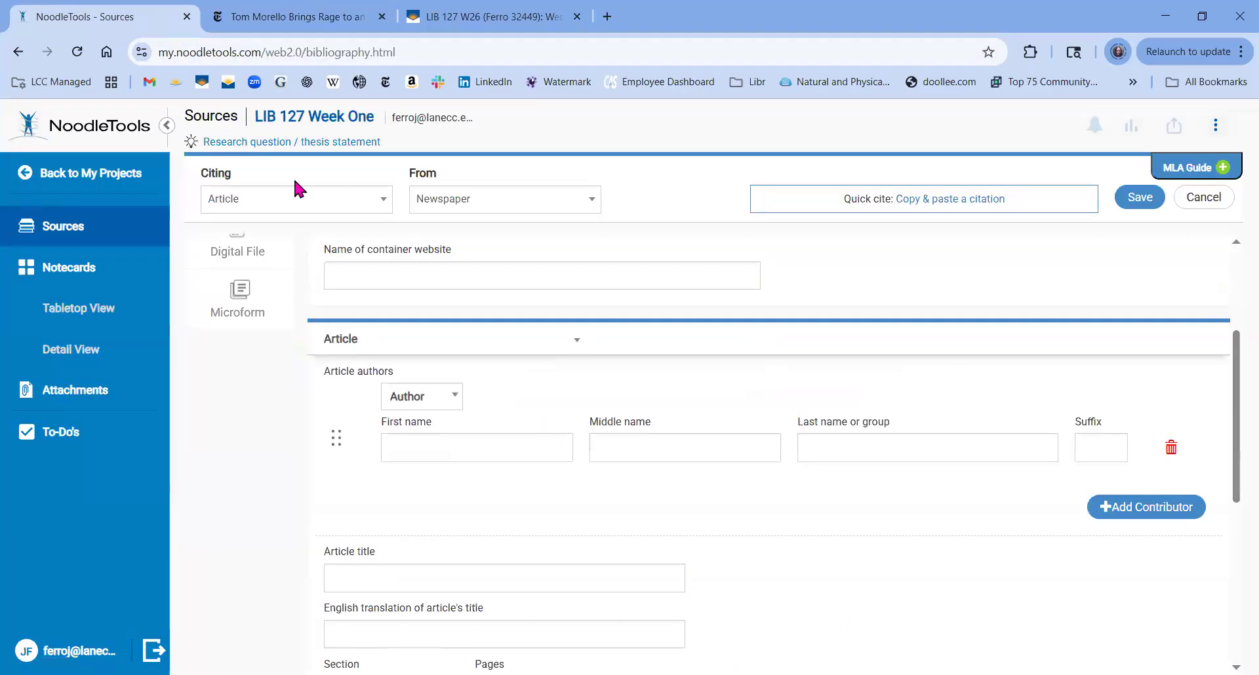
Enter the article author's first and last name, then select the full headline on the New York Times page.
{"action": "left_click", "coordinate": [474, 444]}
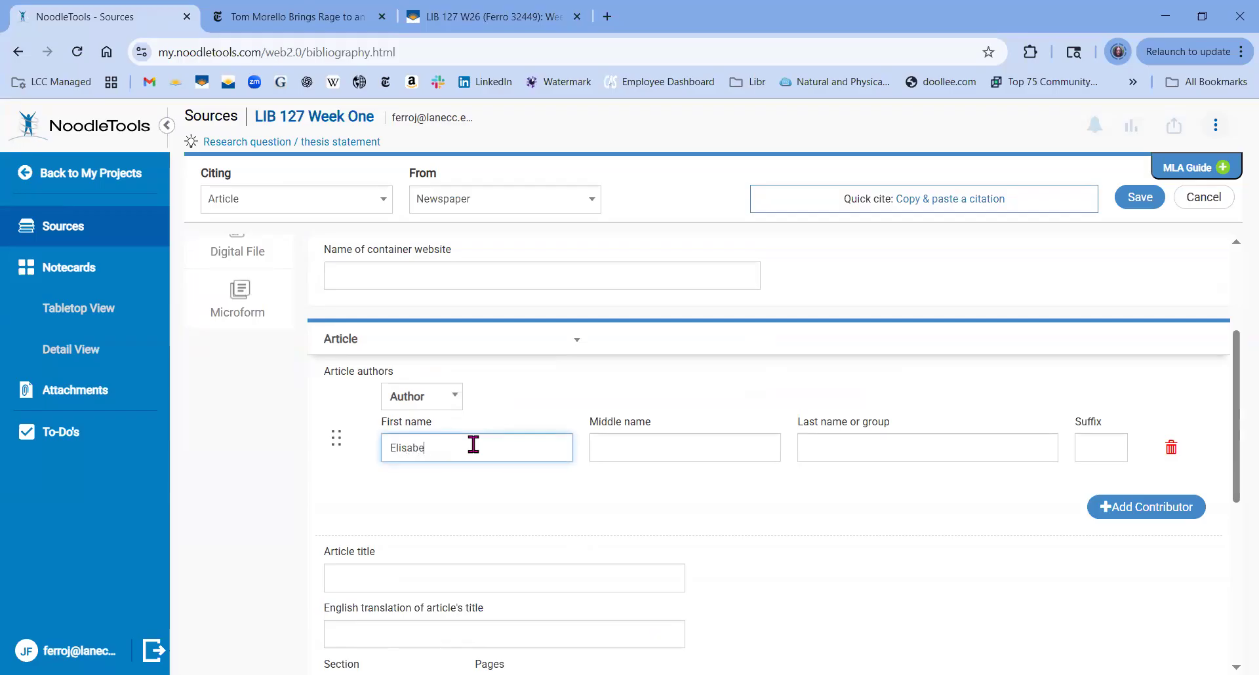
{"action": "key", "text": "Tab"}
{"action": "key", "text": "Tab"}
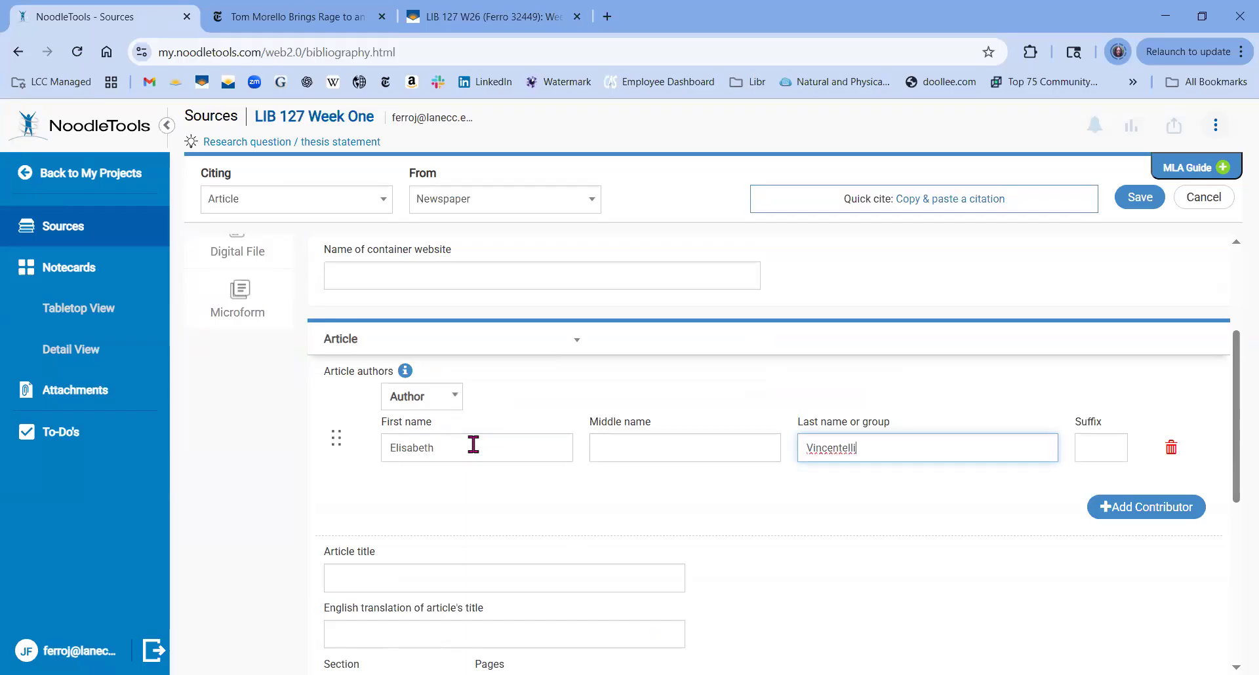
{"action": "left_click", "coordinate": [302, 24]}
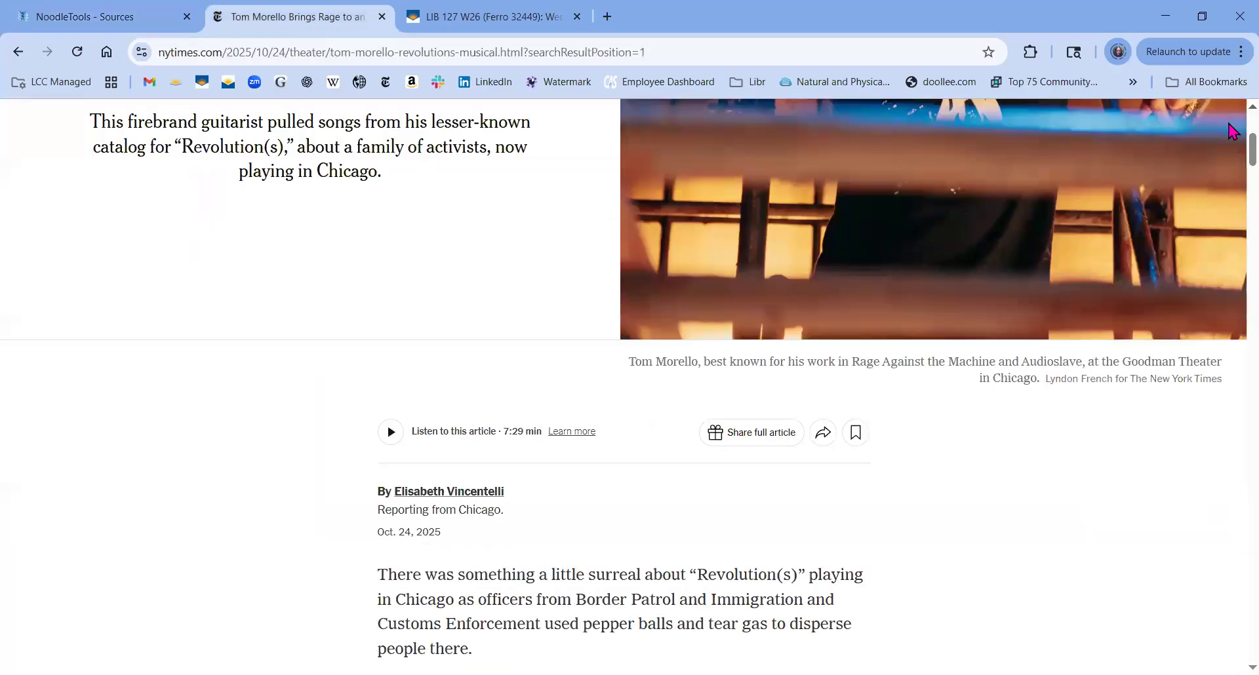
{"action": "scroll", "coordinate": [1233, 131], "scroll_direction": "up", "scroll_amount": 5}
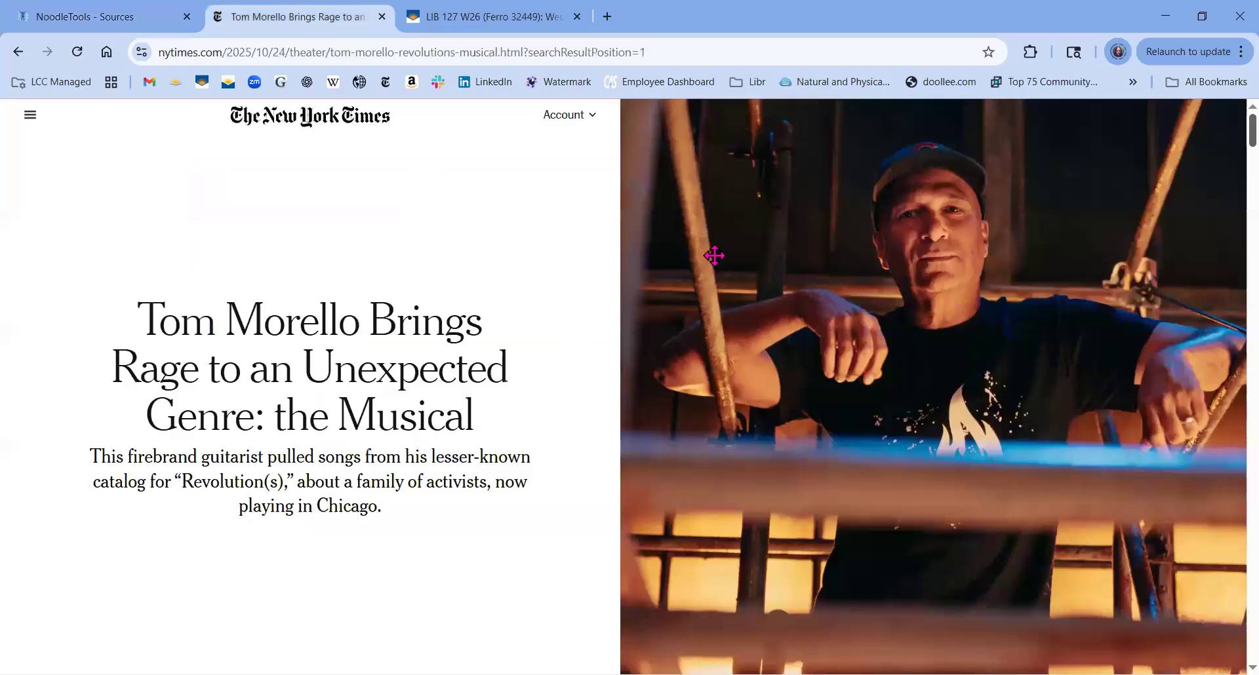
{"action": "left_click_drag", "start_coordinate": [477, 423], "coordinate": [150, 318]}
{"action": "key", "text": "ctrl+c"}
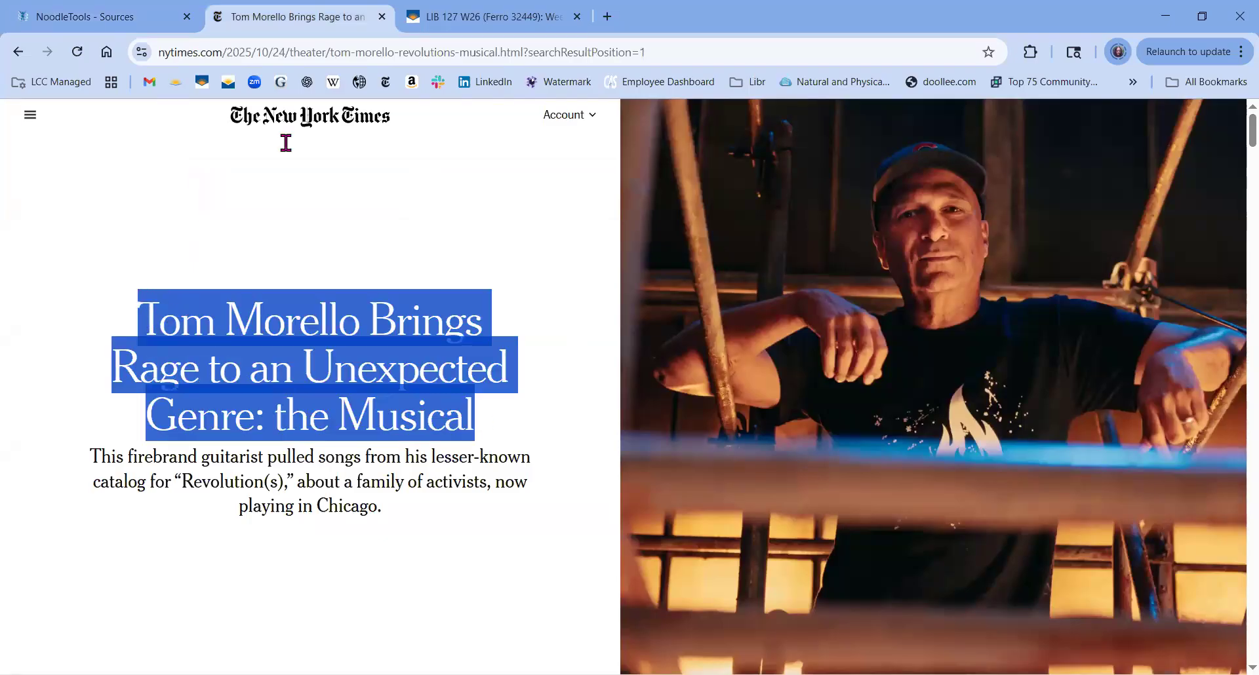
{"action": "left_click", "coordinate": [455, 22]}
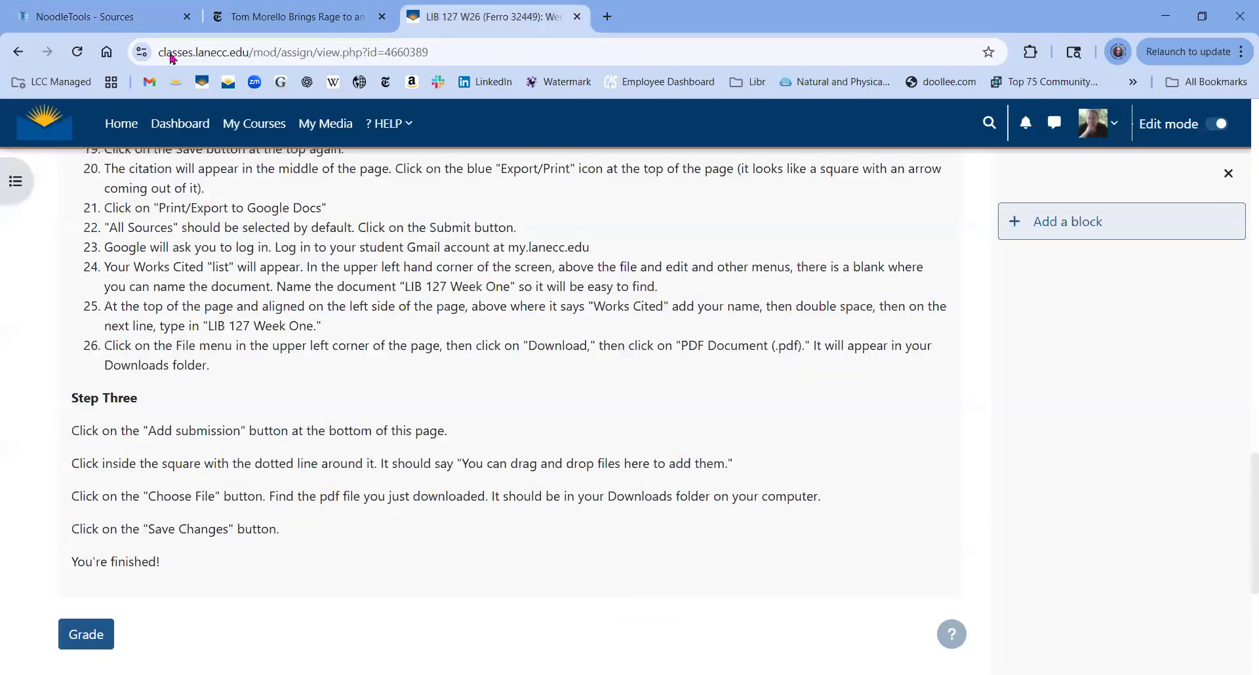
Paste 'Tom Morello Brings Rage to an Unexpected Genre: the Musical' as the article title.
{"action": "left_click", "coordinate": [108, 20]}
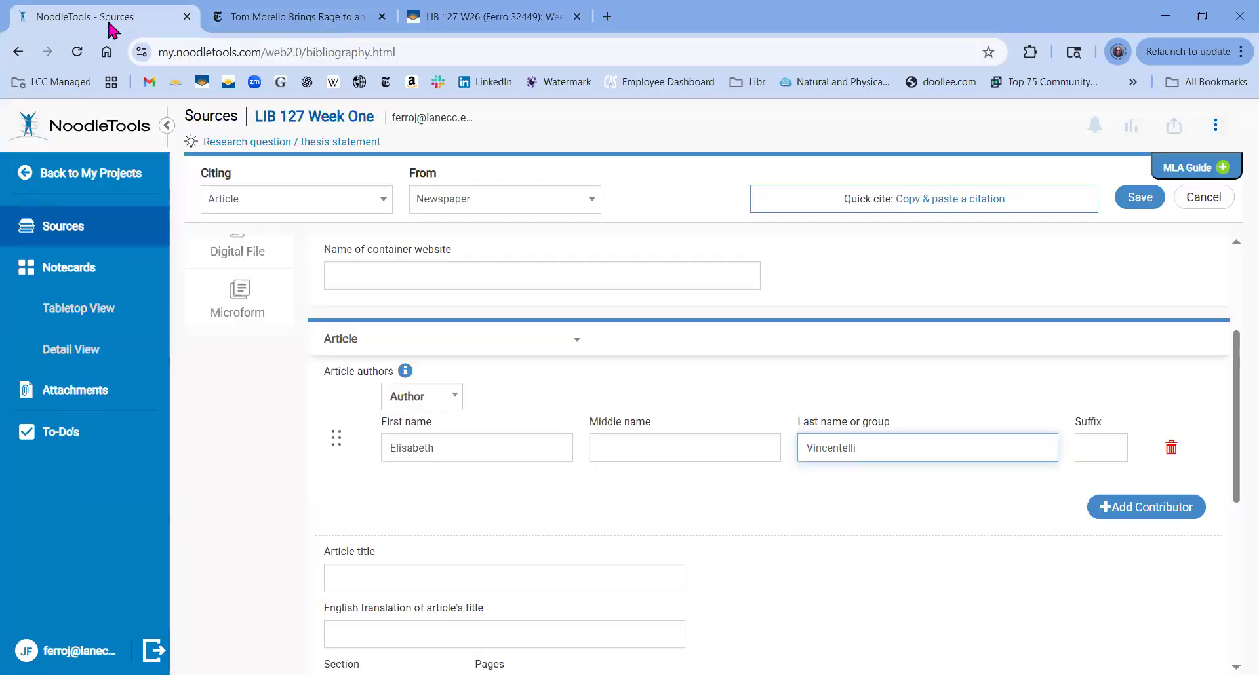
{"action": "left_click", "coordinate": [486, 583]}
{"action": "key", "text": "ctrl+v"}
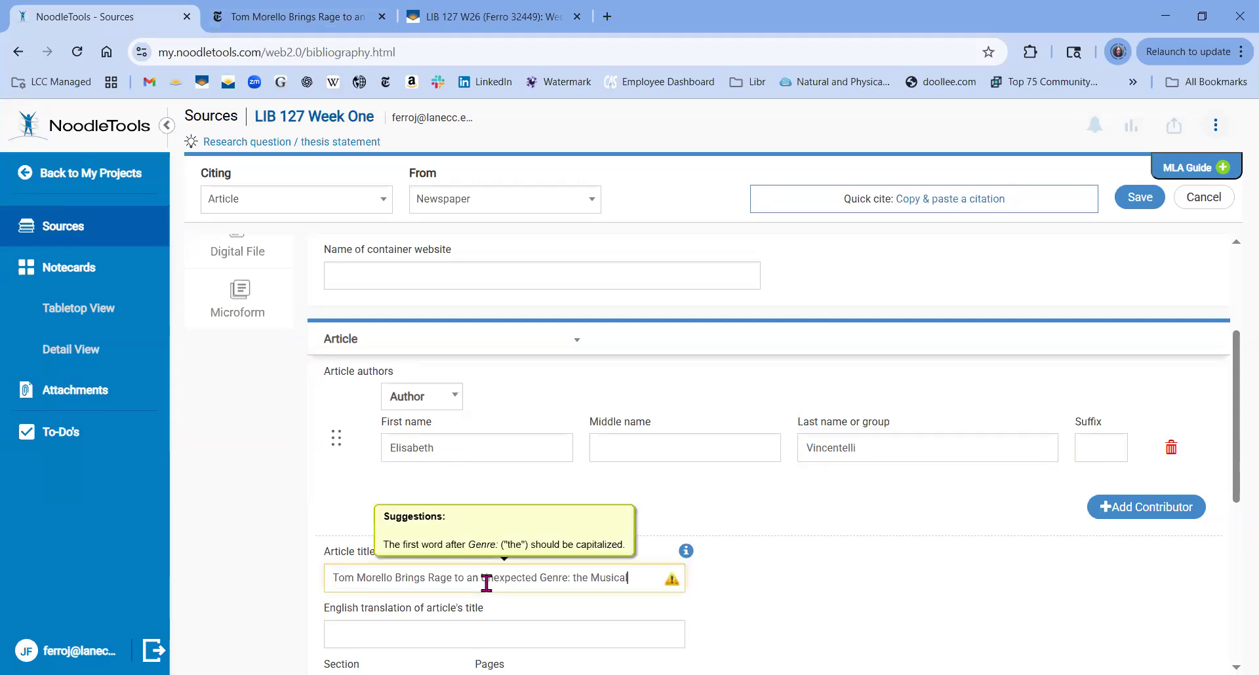
{"action": "left_click_drag", "start_coordinate": [1232, 372], "coordinate": [1232, 491]}
Enter New York Times as the name of the newspaper.
{"action": "left_click", "coordinate": [577, 508]}
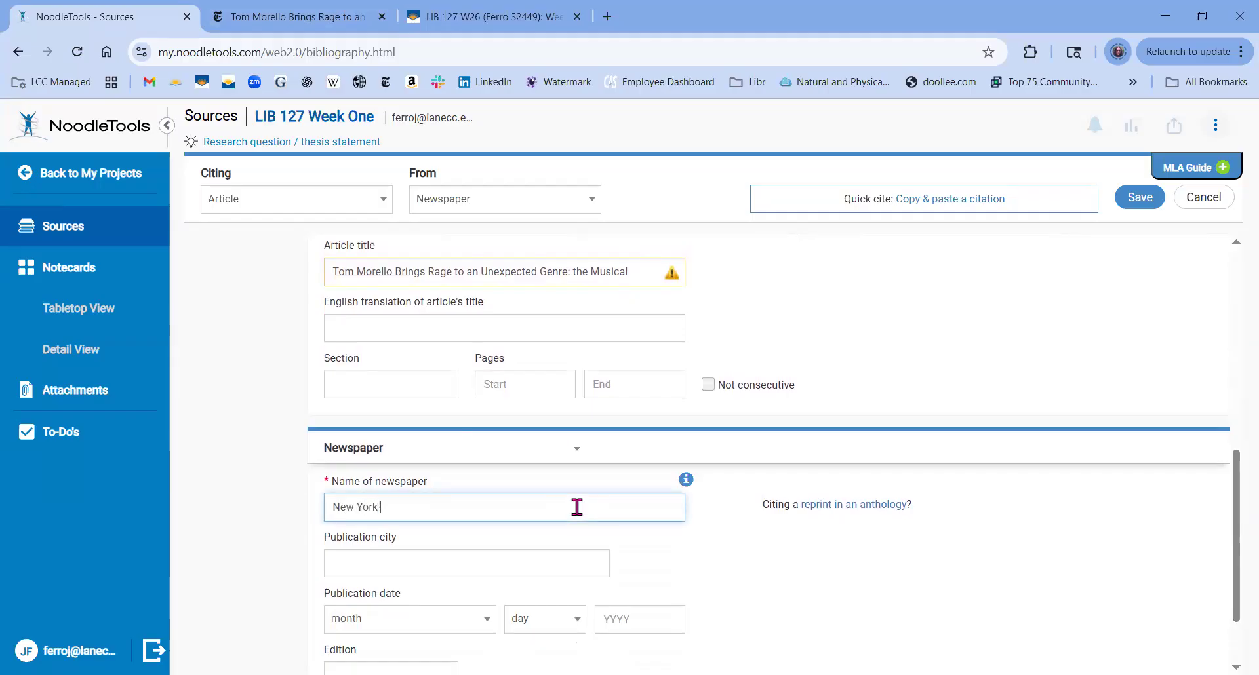
{"action": "type", "text": "New York Times"}
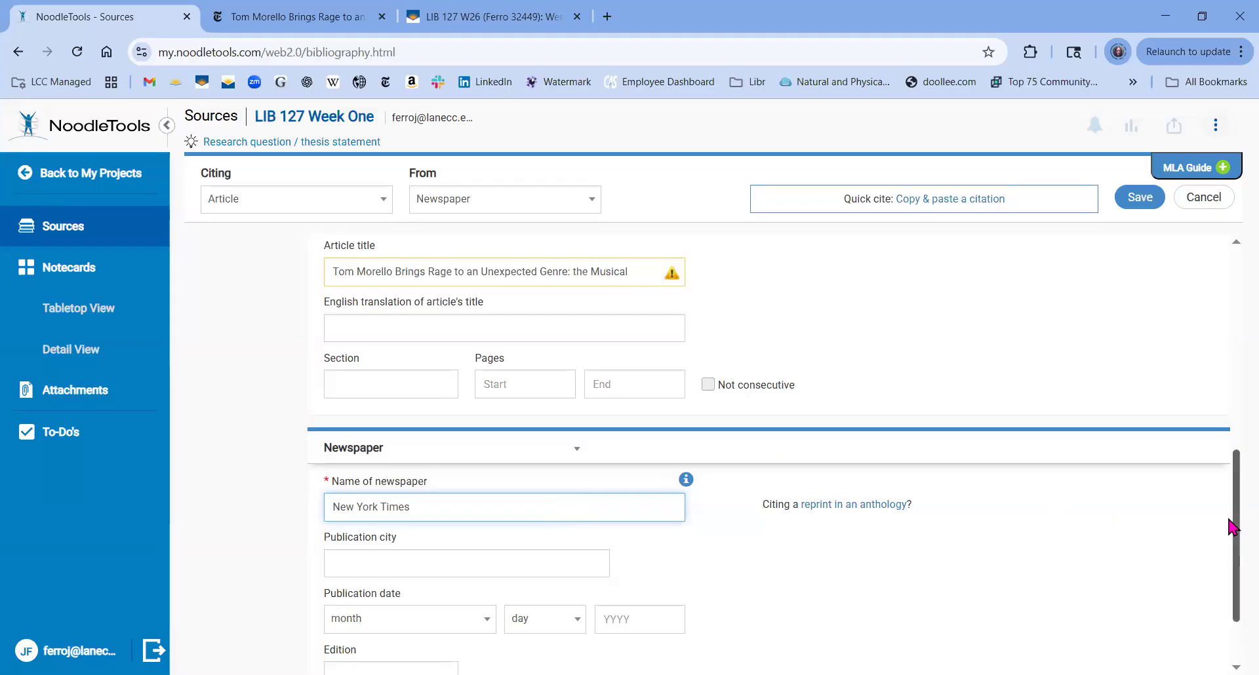
{"action": "scroll", "coordinate": [1233, 584], "scroll_direction": "down", "scroll_amount": 2}
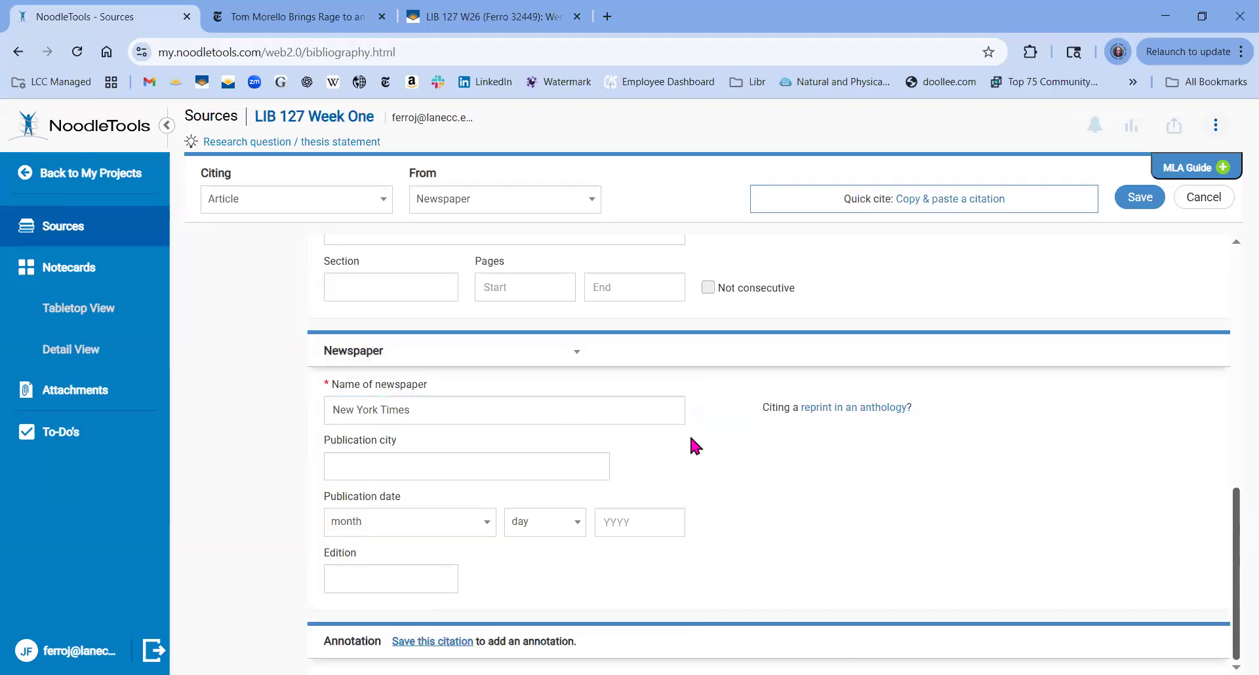
{"action": "left_click", "coordinate": [292, 13]}
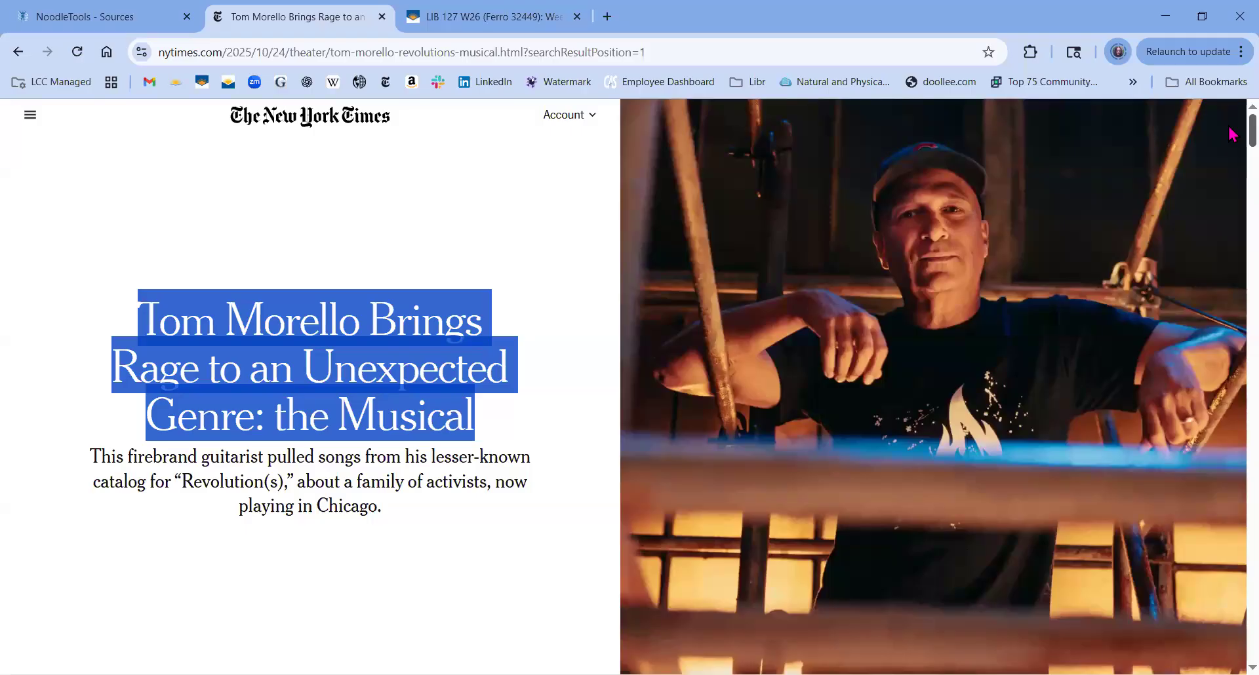
Set the publication date fields to month October, day 24, year 2025.
{"action": "scroll", "coordinate": [1233, 135], "scroll_direction": "down", "scroll_amount": 6}
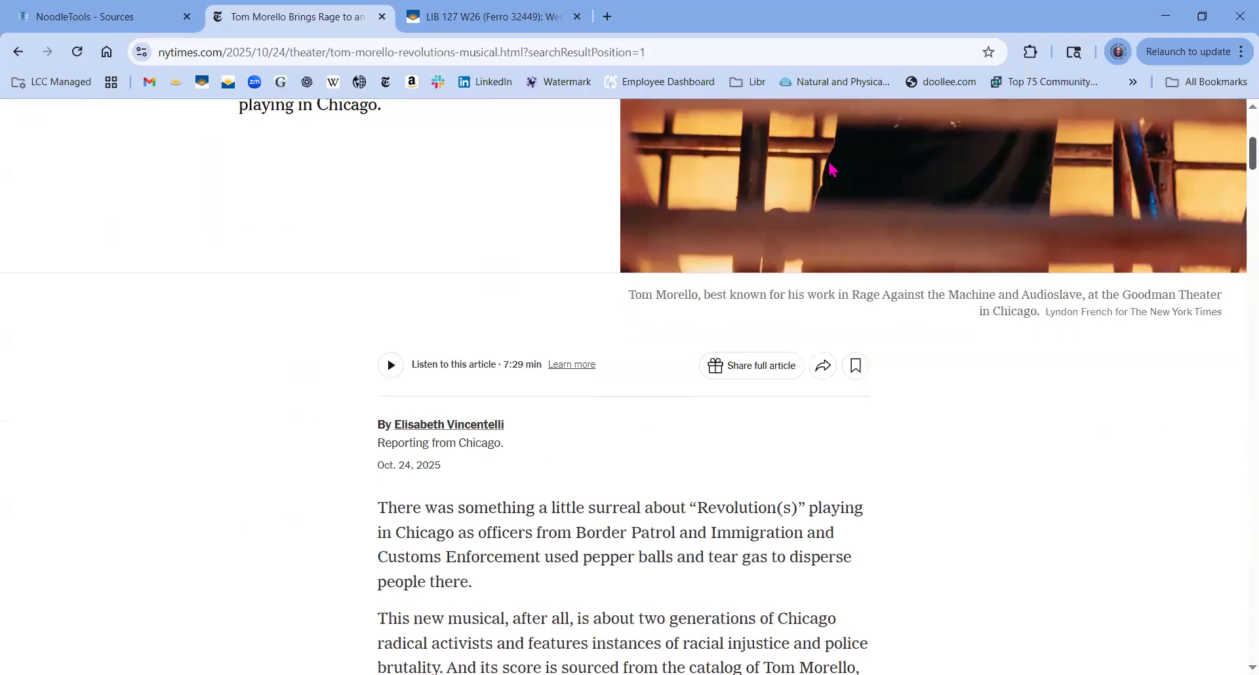
{"action": "left_click", "coordinate": [105, 17]}
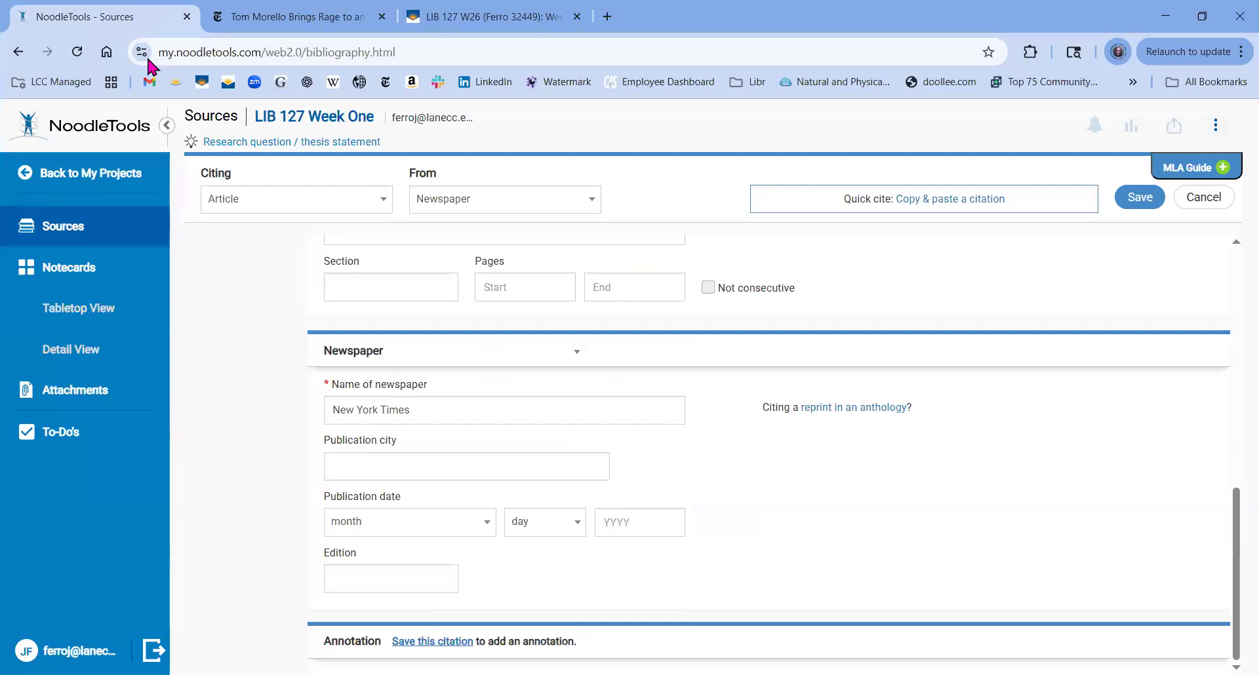
{"action": "left_click", "coordinate": [477, 523]}
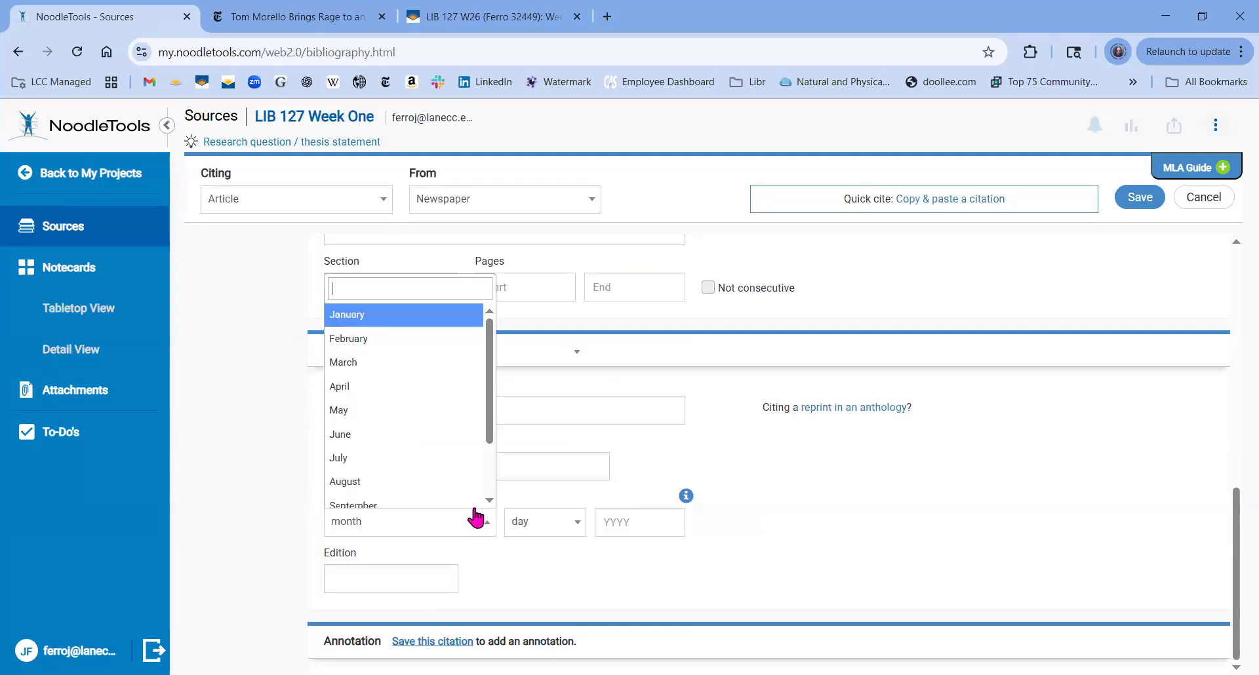
{"action": "scroll", "coordinate": [491, 499], "scroll_direction": "down", "scroll_amount": 2}
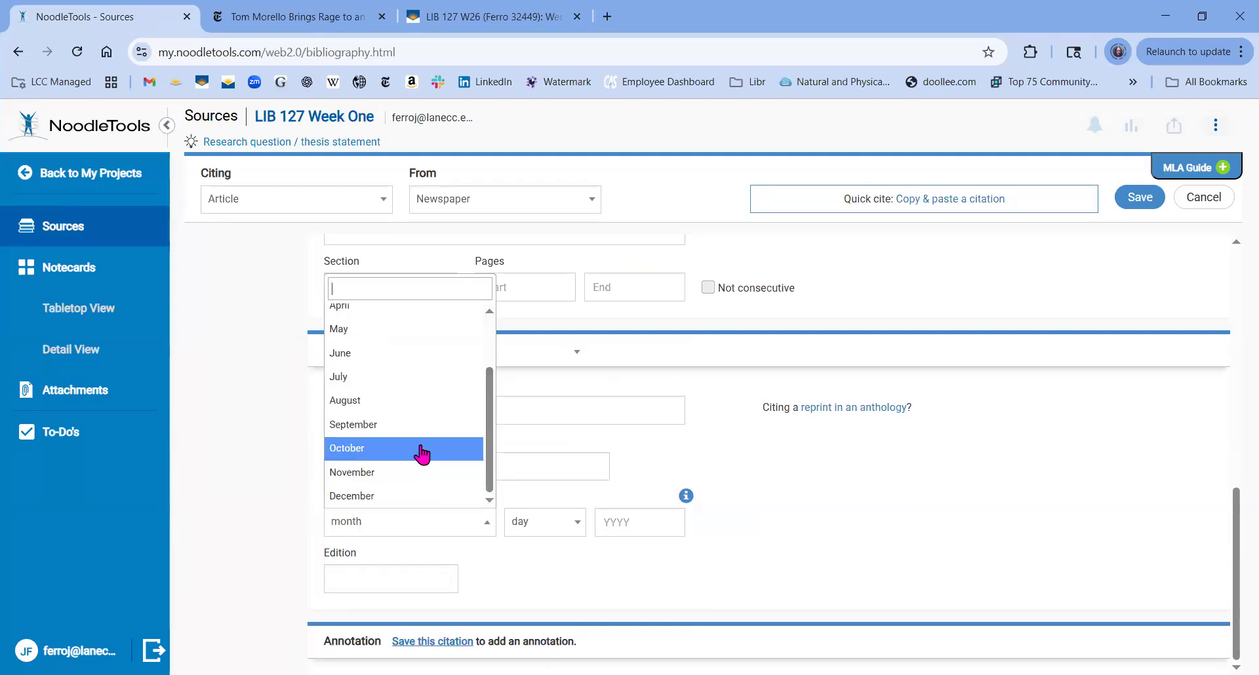
{"action": "left_click", "coordinate": [448, 452]}
{"action": "left_click", "coordinate": [563, 530]}
{"action": "scroll", "coordinate": [579, 477], "scroll_direction": "down", "scroll_amount": 5}
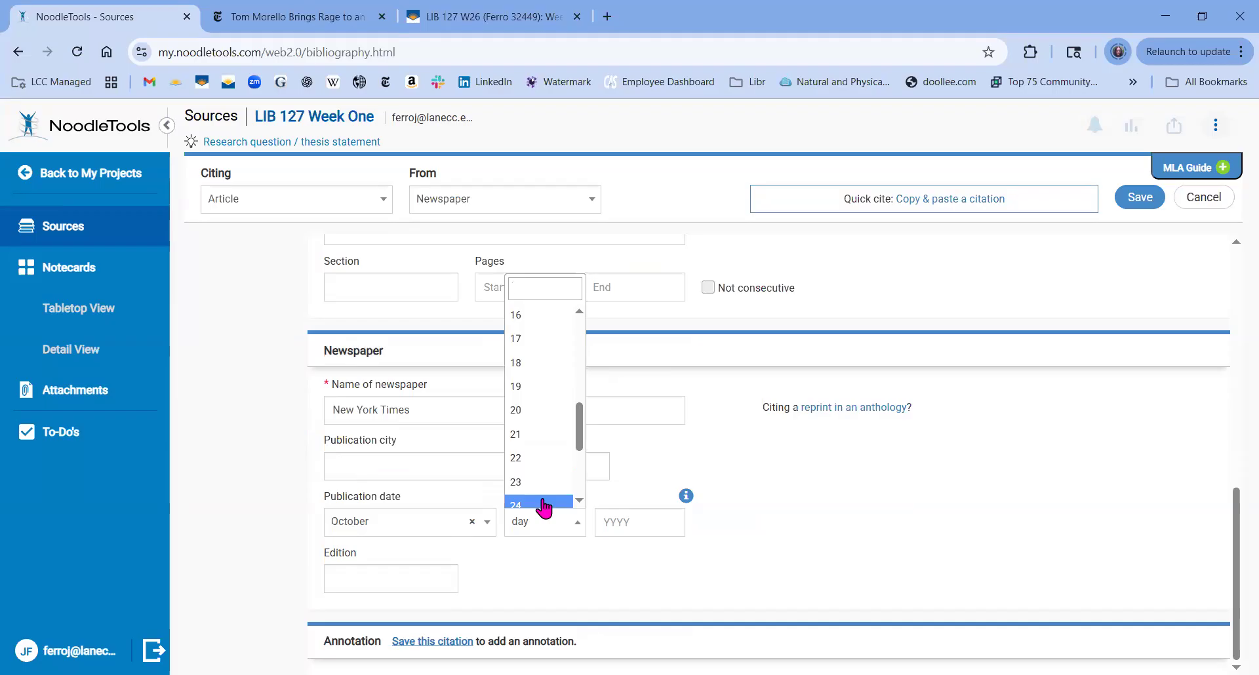
{"action": "left_click", "coordinate": [558, 506]}
{"action": "left_click", "coordinate": [619, 521]}
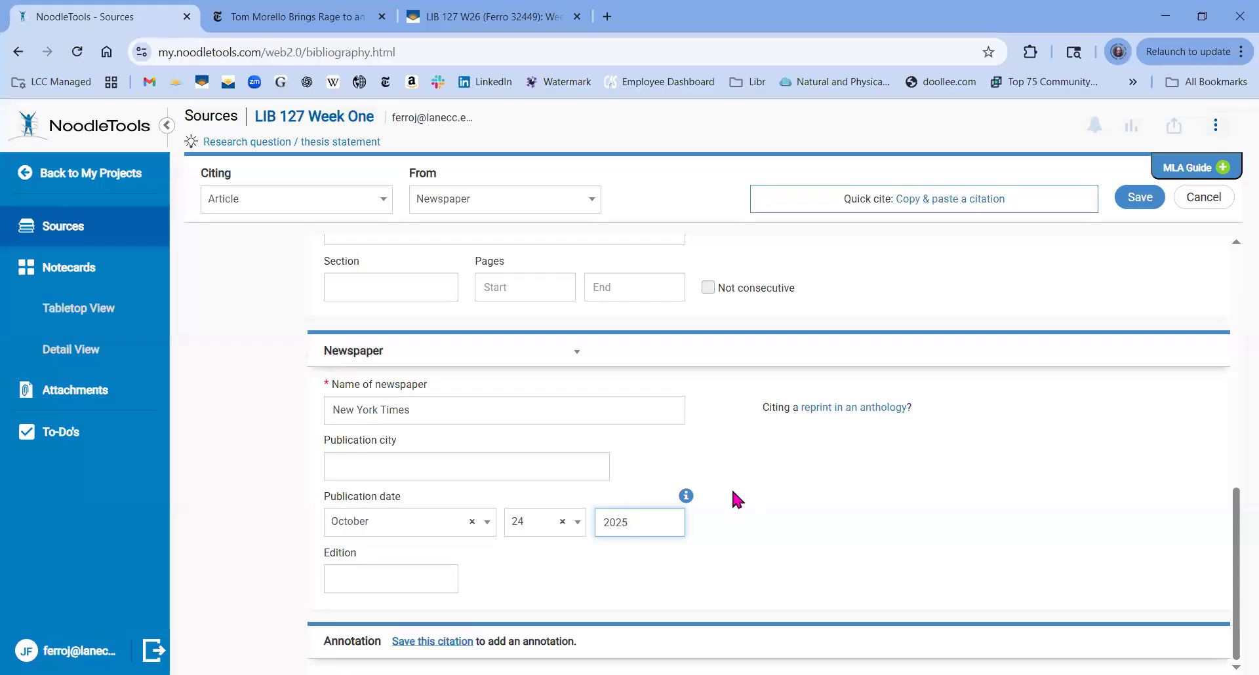
{"action": "left_click_drag", "start_coordinate": [1234, 535], "coordinate": [1233, 559]}
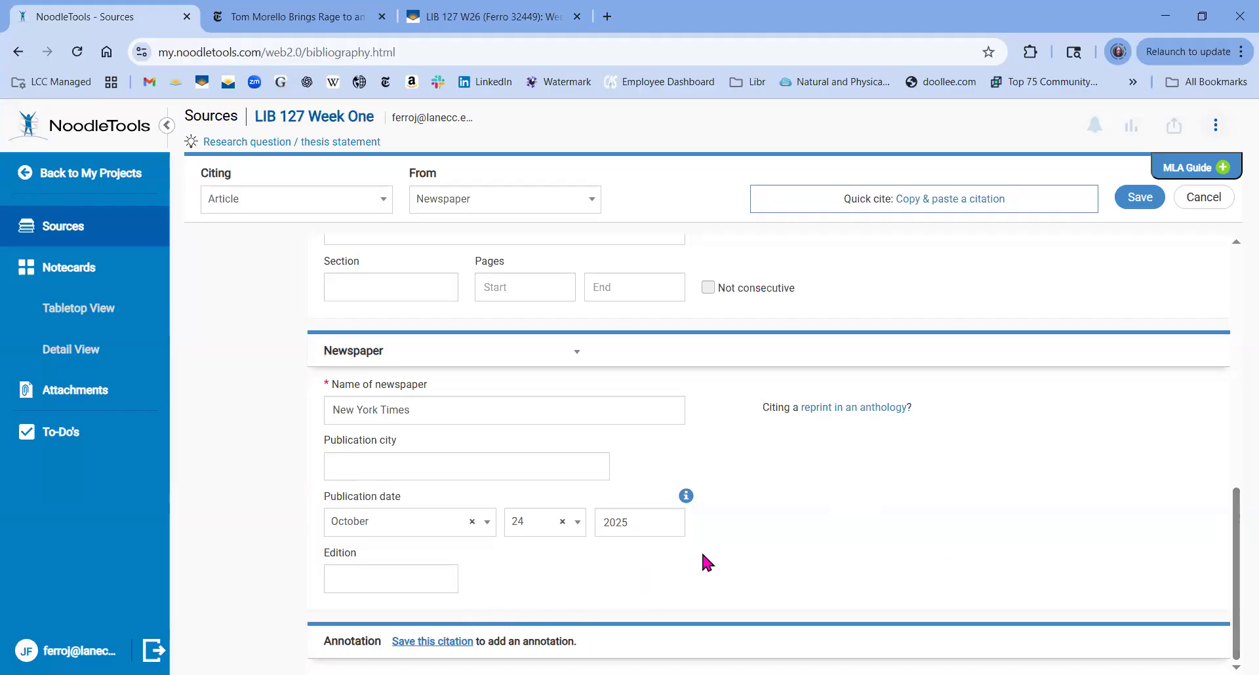
Save the New York Times citation, reopen it, and save it again with the annotation 'xx'.
{"action": "left_click", "coordinate": [1141, 199]}
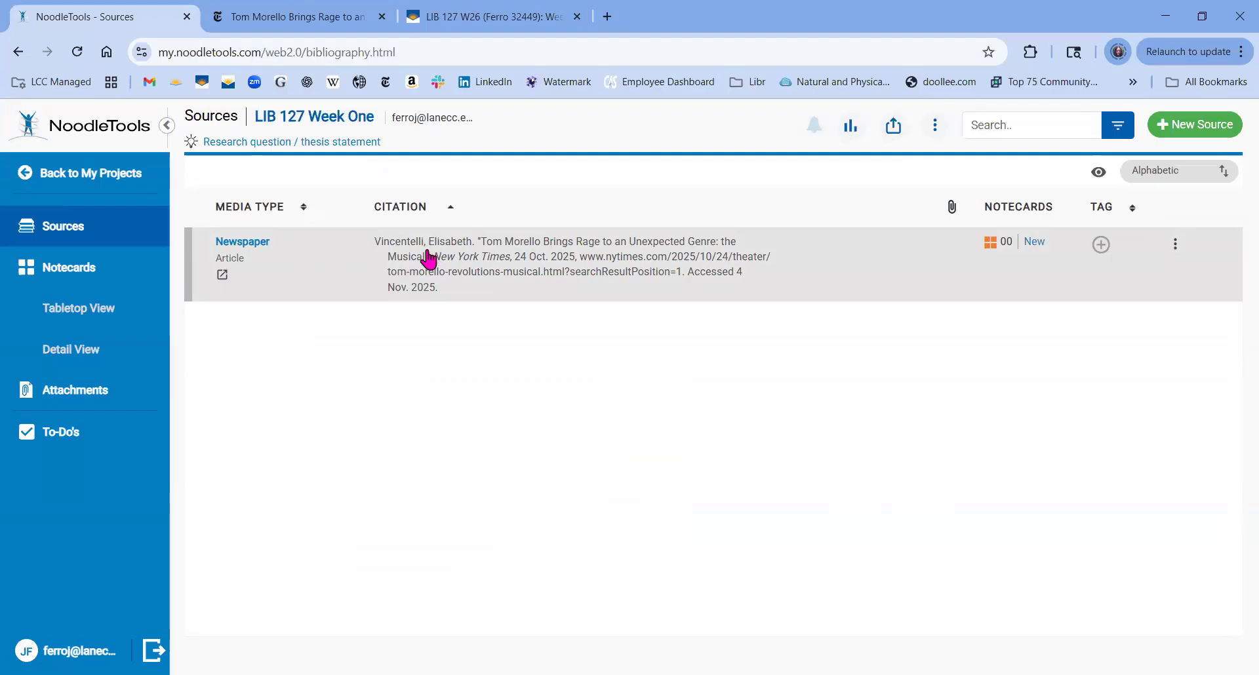
{"action": "left_click", "coordinate": [430, 259]}
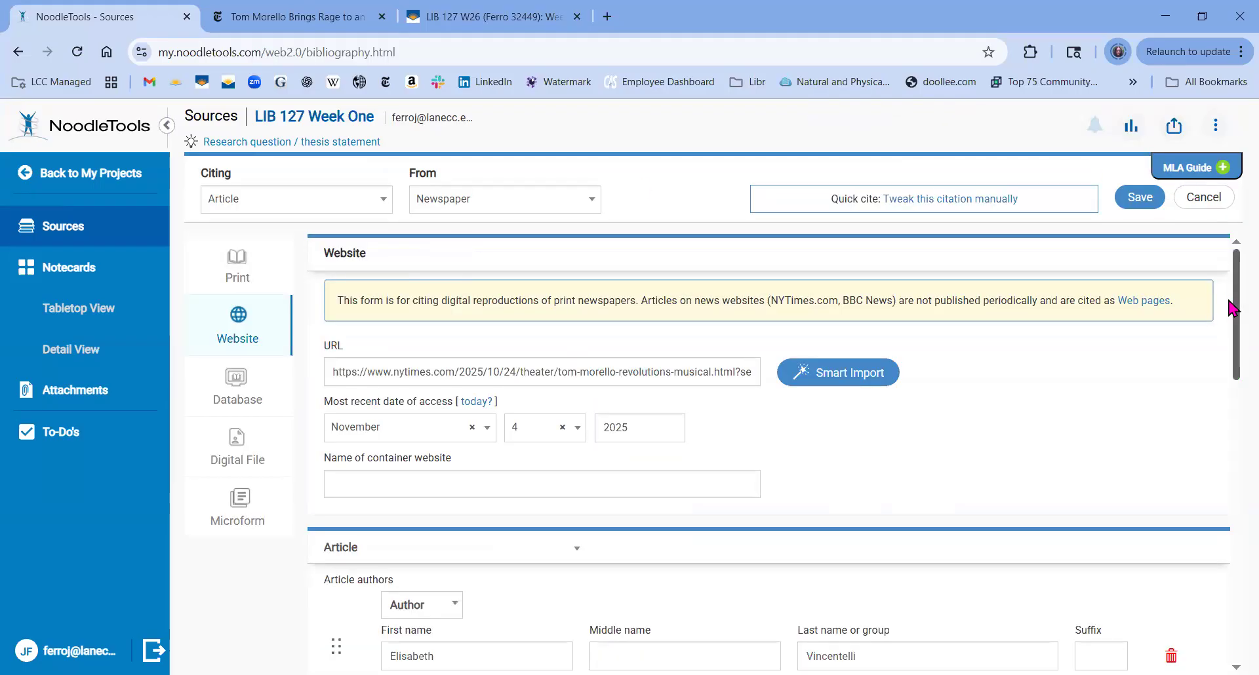
{"action": "left_click_drag", "start_coordinate": [1233, 306], "coordinate": [1233, 577]}
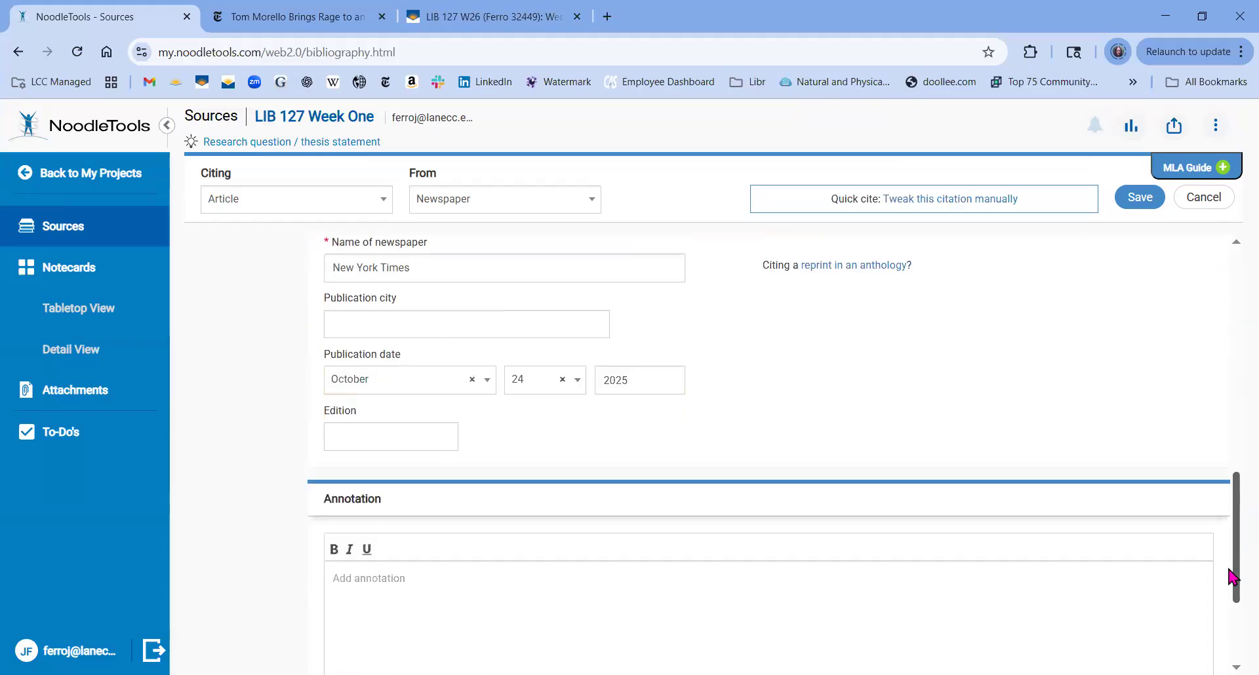
{"action": "scroll", "coordinate": [1231, 578], "scroll_direction": "down", "scroll_amount": 3}
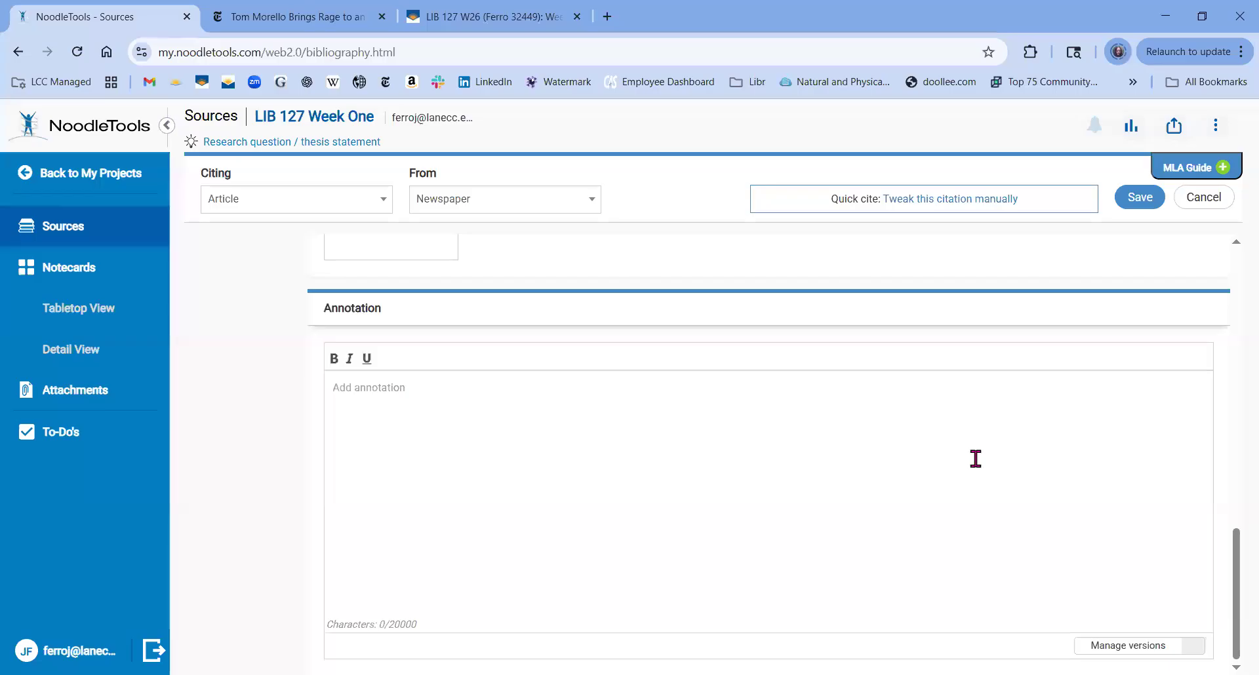
{"action": "left_click", "coordinate": [338, 361]}
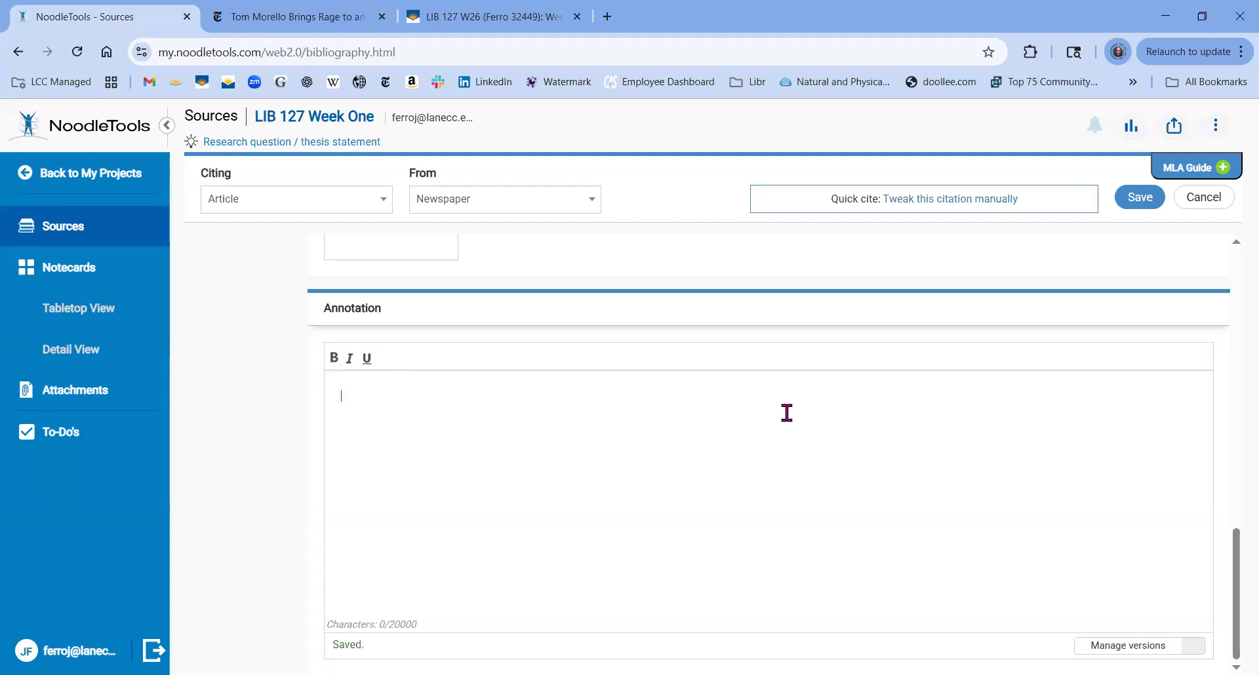
{"action": "type", "text": "xxxxxxx"}
{"action": "left_click", "coordinate": [1150, 205]}
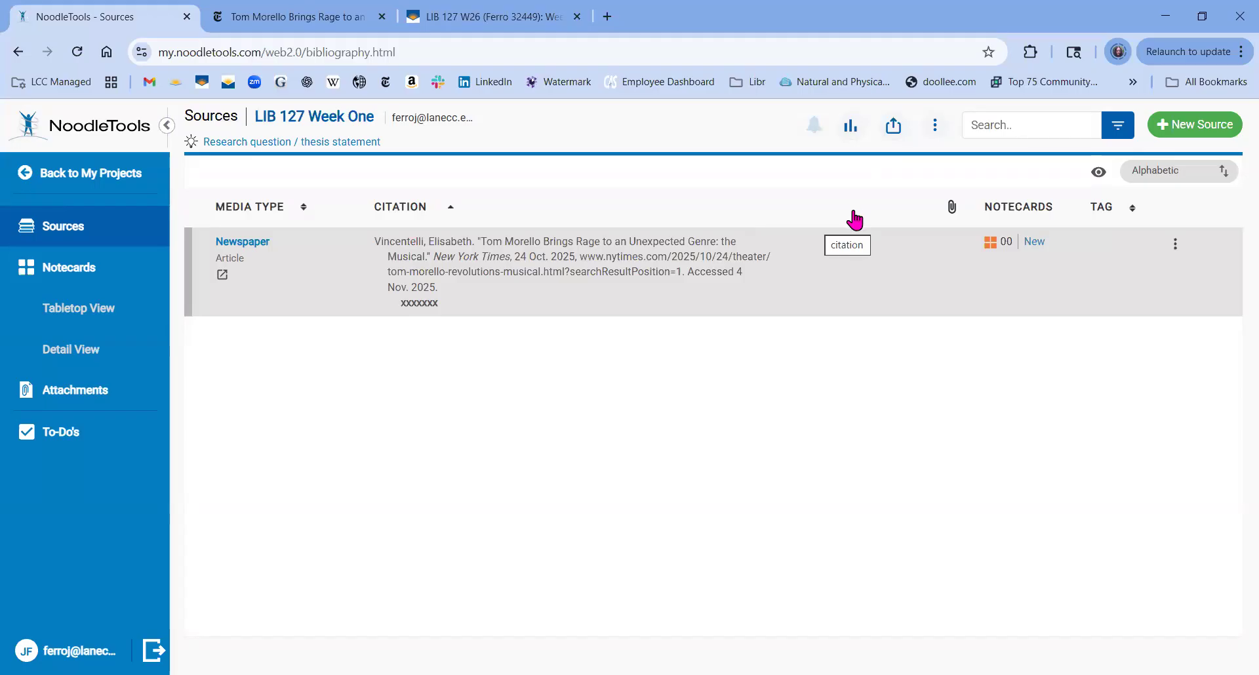
Choose Print/Export to Google Docs from the Export/Print options, keeping All sources selected.
{"action": "left_click", "coordinate": [896, 133]}
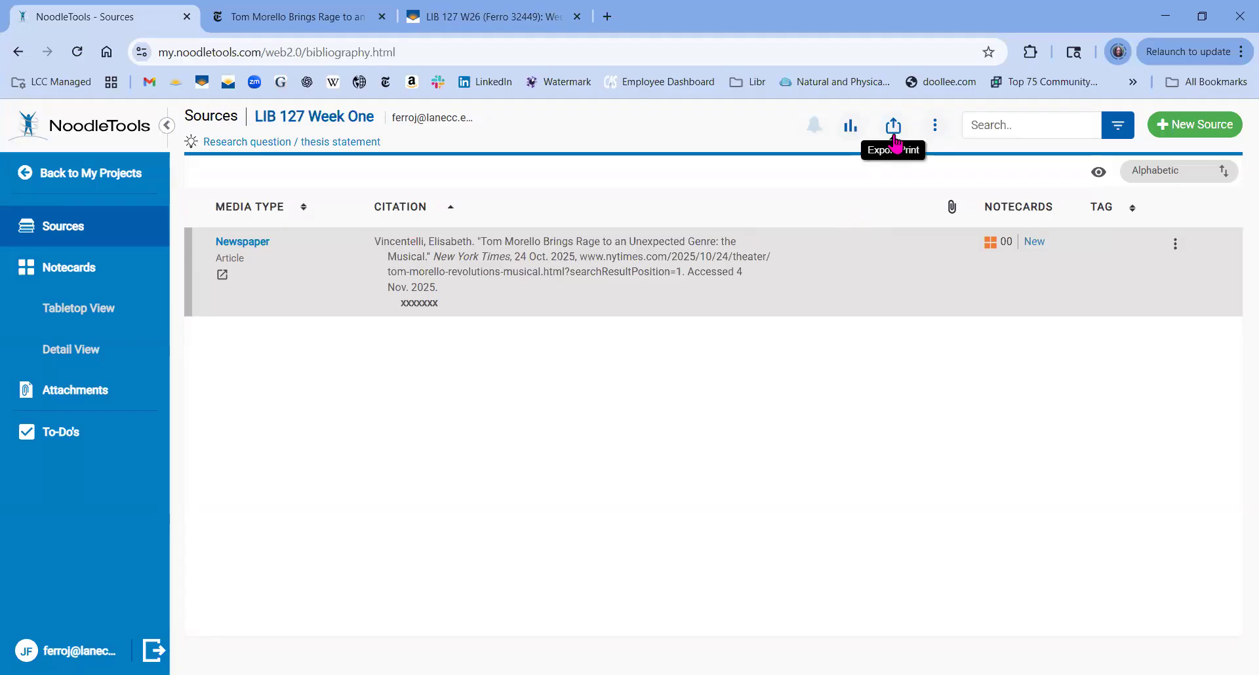
{"action": "left_click", "coordinate": [895, 141]}
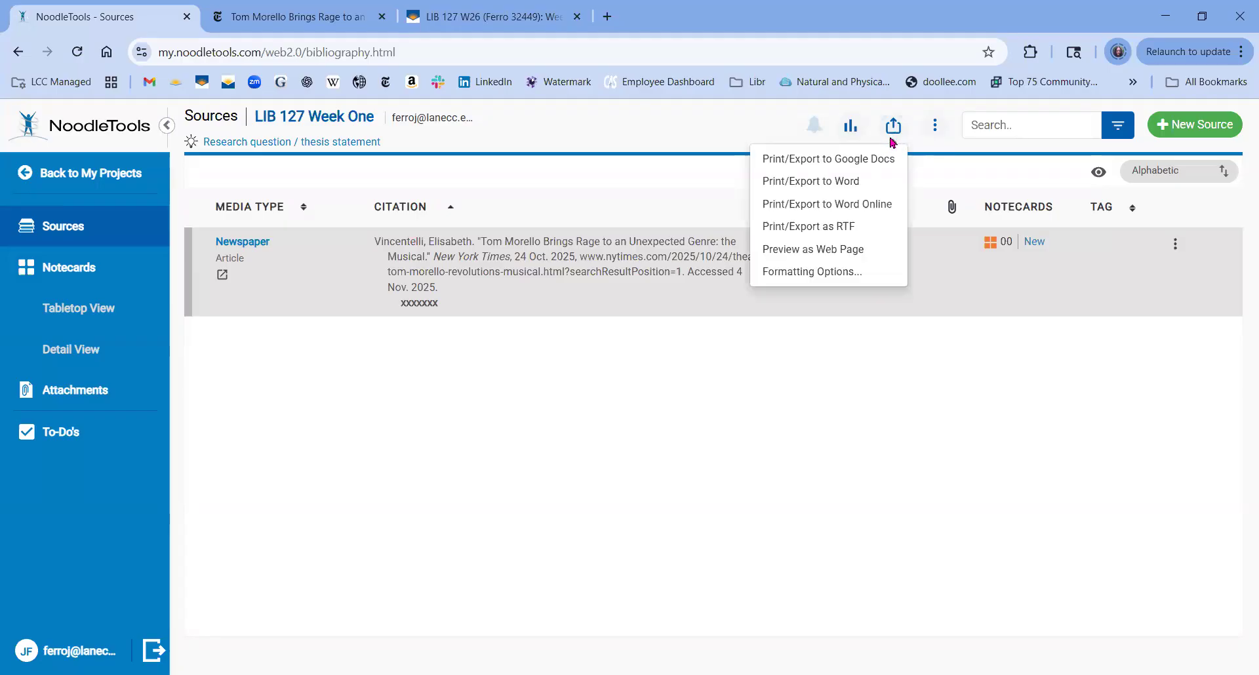
{"action": "left_click", "coordinate": [858, 165]}
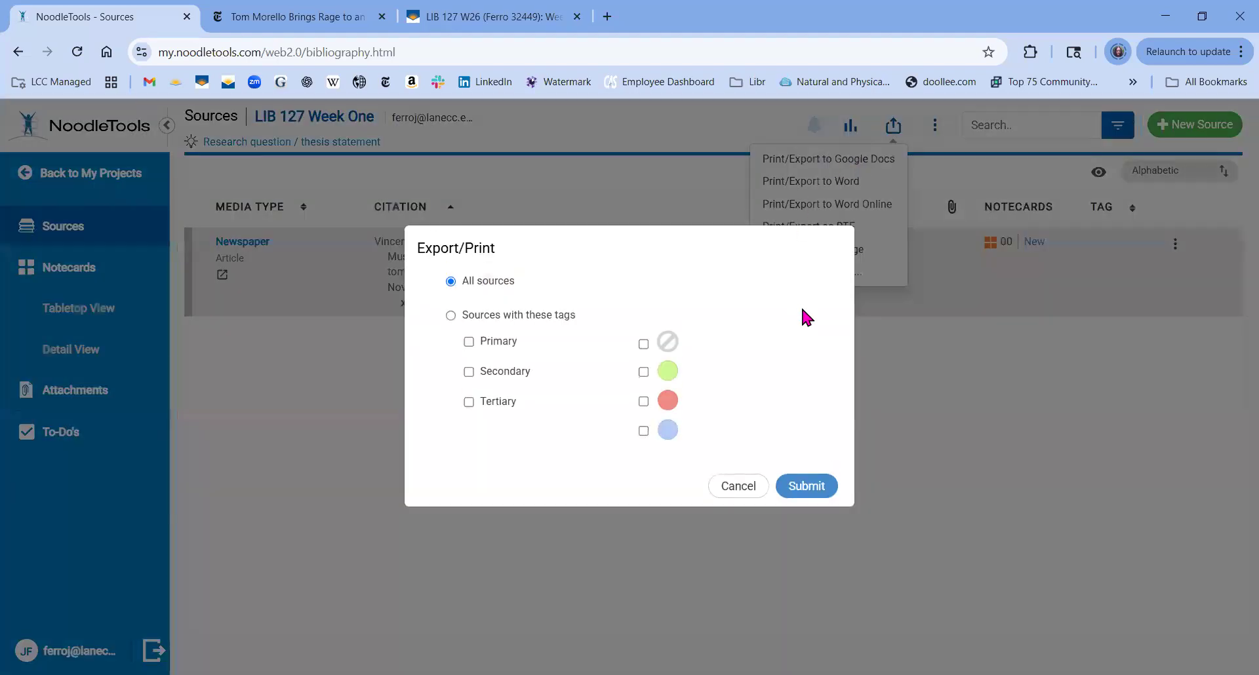
Submit the sources export and sign in with the school Google account and its password.
{"action": "left_click", "coordinate": [813, 482]}
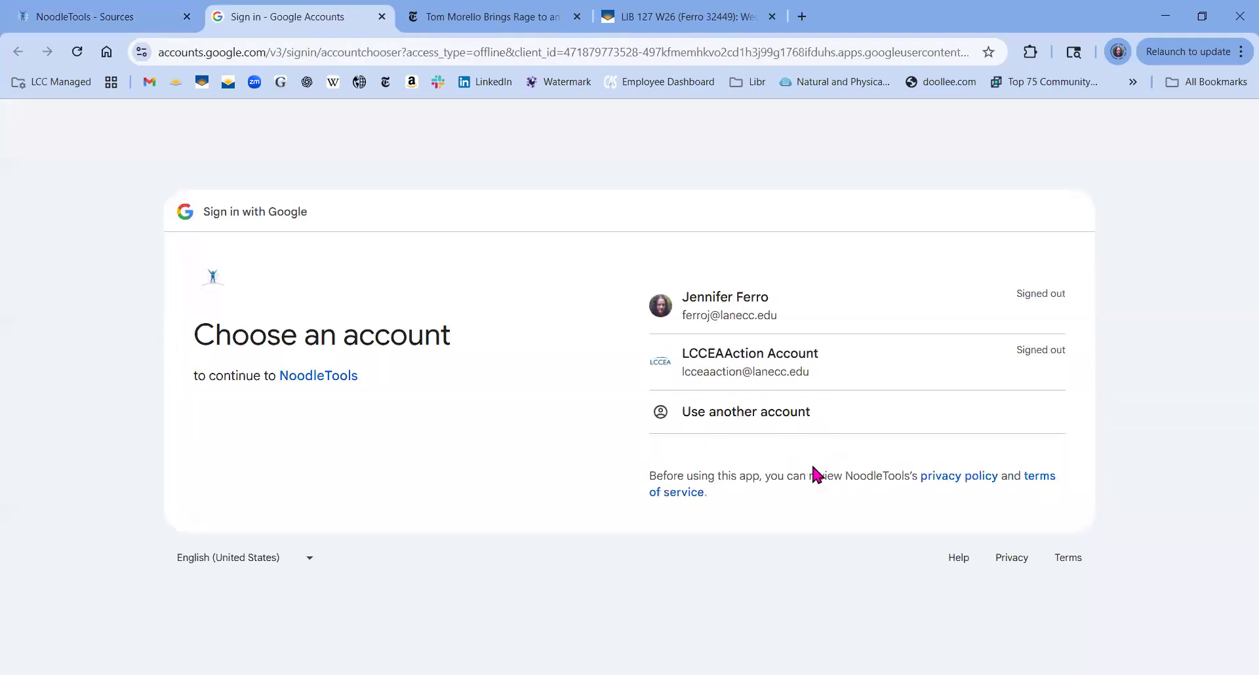
{"action": "left_click", "coordinate": [731, 308]}
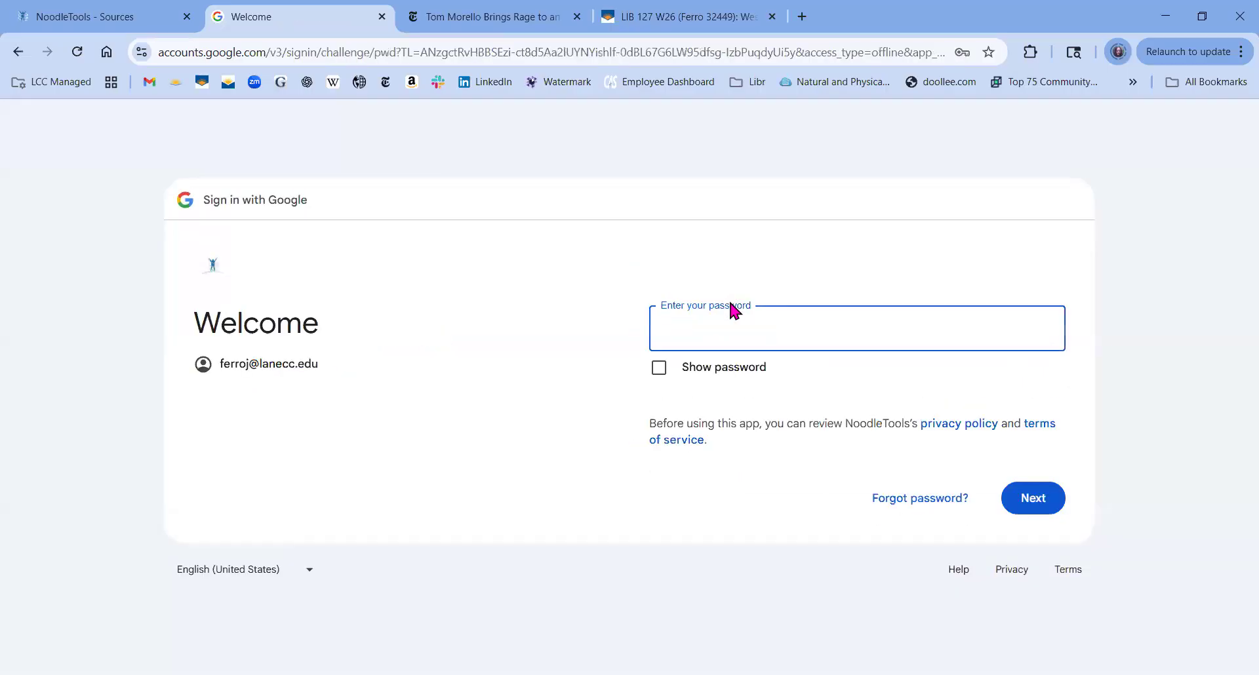
{"action": "type", "text": "•••"}
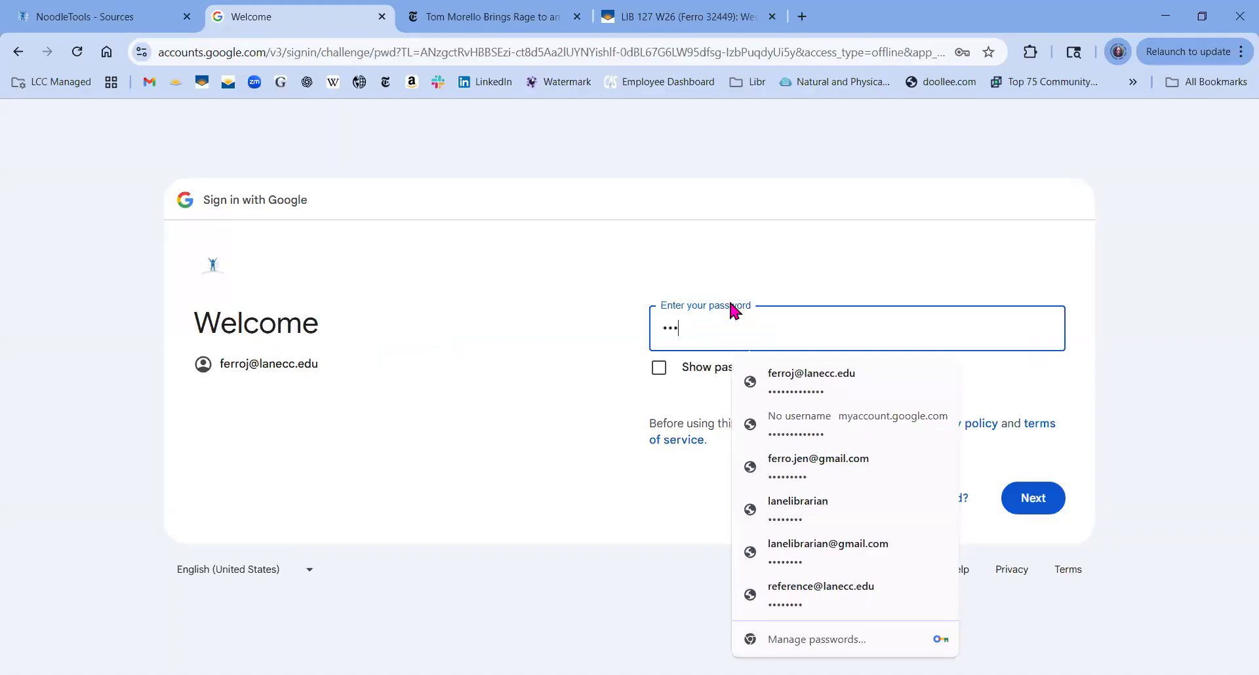
{"action": "type", "text": "••••••••••"}
{"action": "key", "text": "Return"}
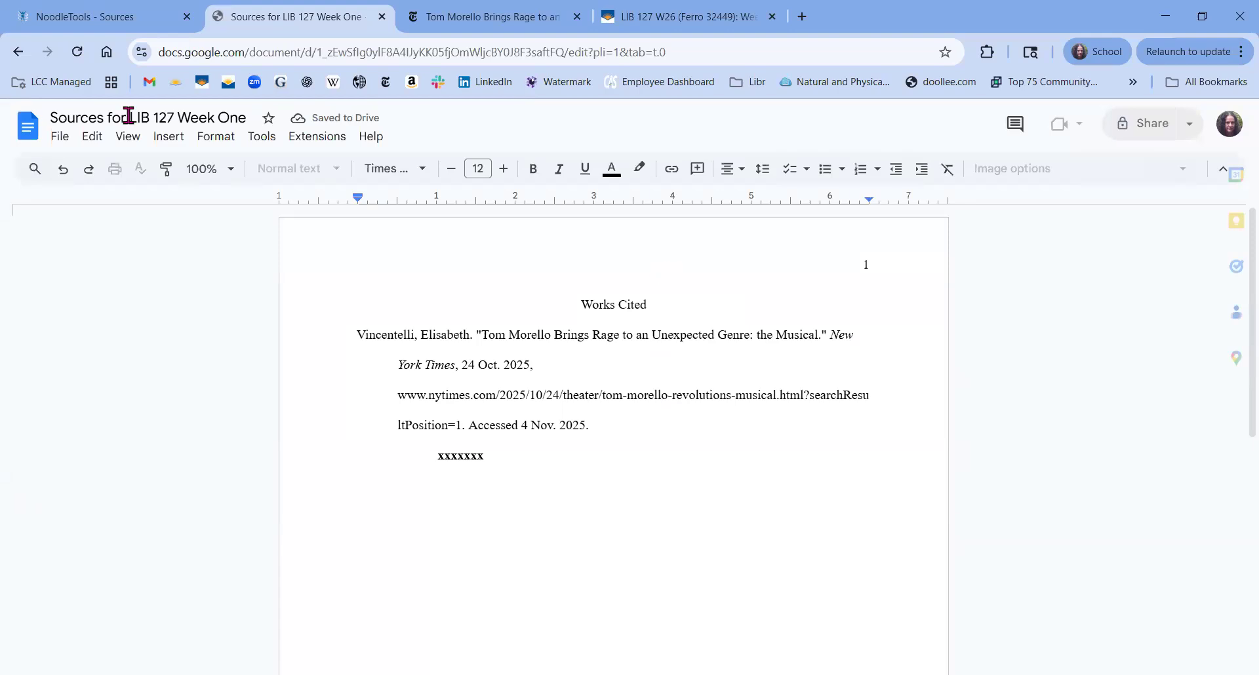
Rename the document from 'Sources for LIB 127 Week One' to 'LIB 127 Week One'.
{"action": "left_click_drag", "start_coordinate": [129, 116], "coordinate": [27, 106]}
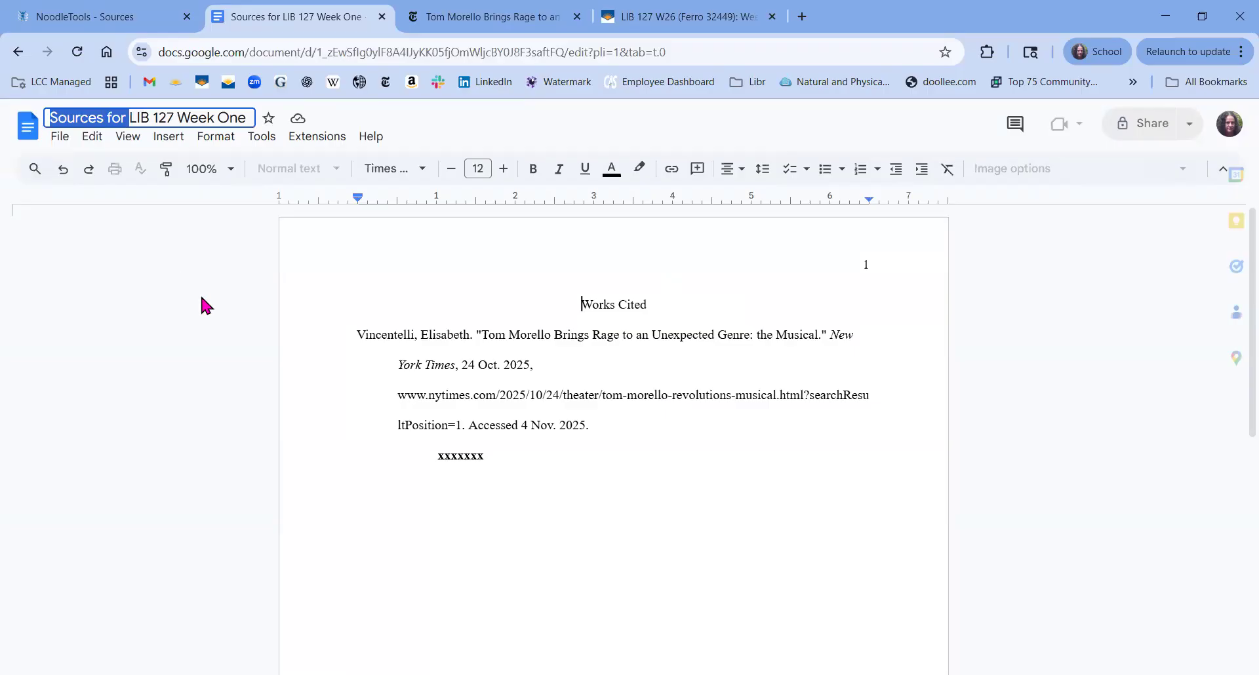
{"action": "key", "text": "BackSpace"}
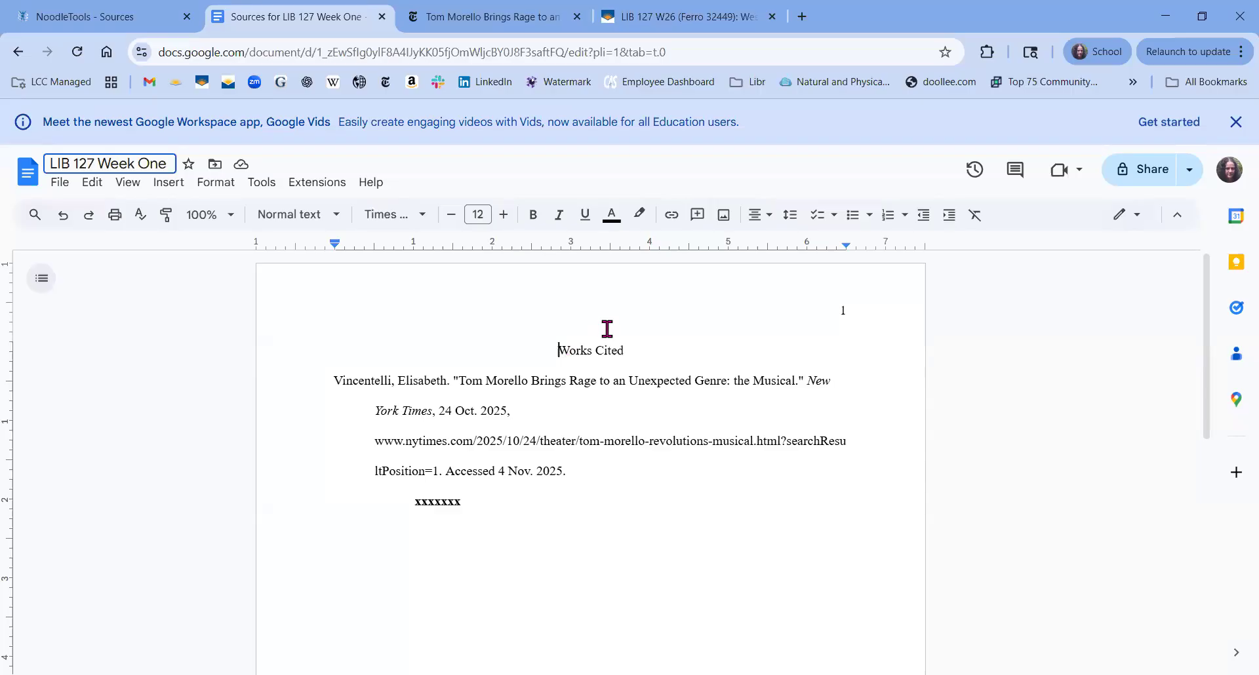
{"action": "key", "text": "Return"}
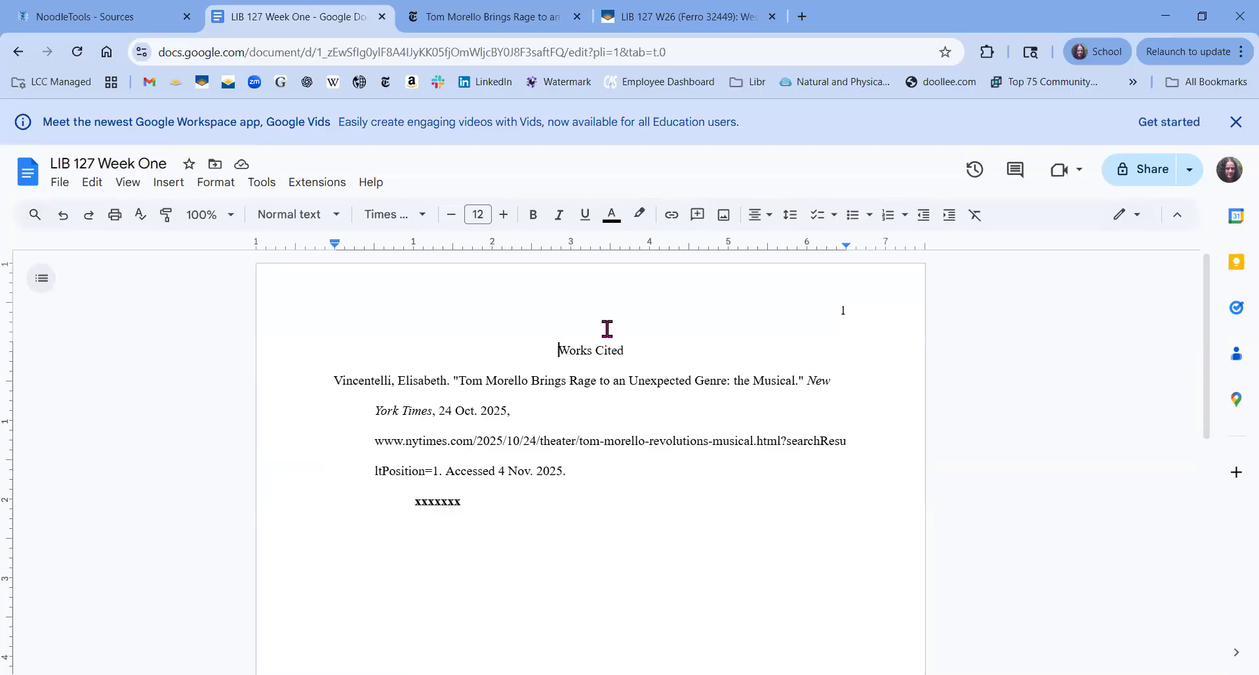
Insert two empty lines above the Works Cited heading.
{"action": "key", "text": "Return"}
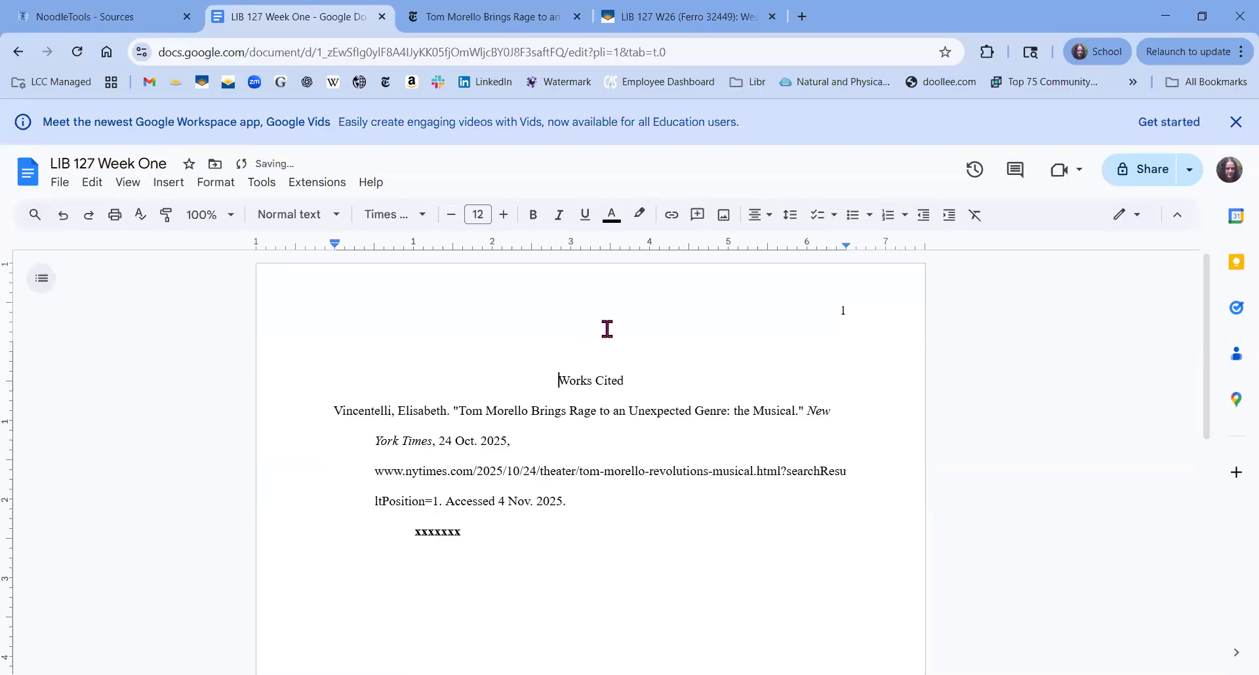
{"action": "key", "text": "Up"}
{"action": "key", "text": "Return"}
Type the author's name on the top line, left-aligned.
{"action": "key", "text": "Up"}
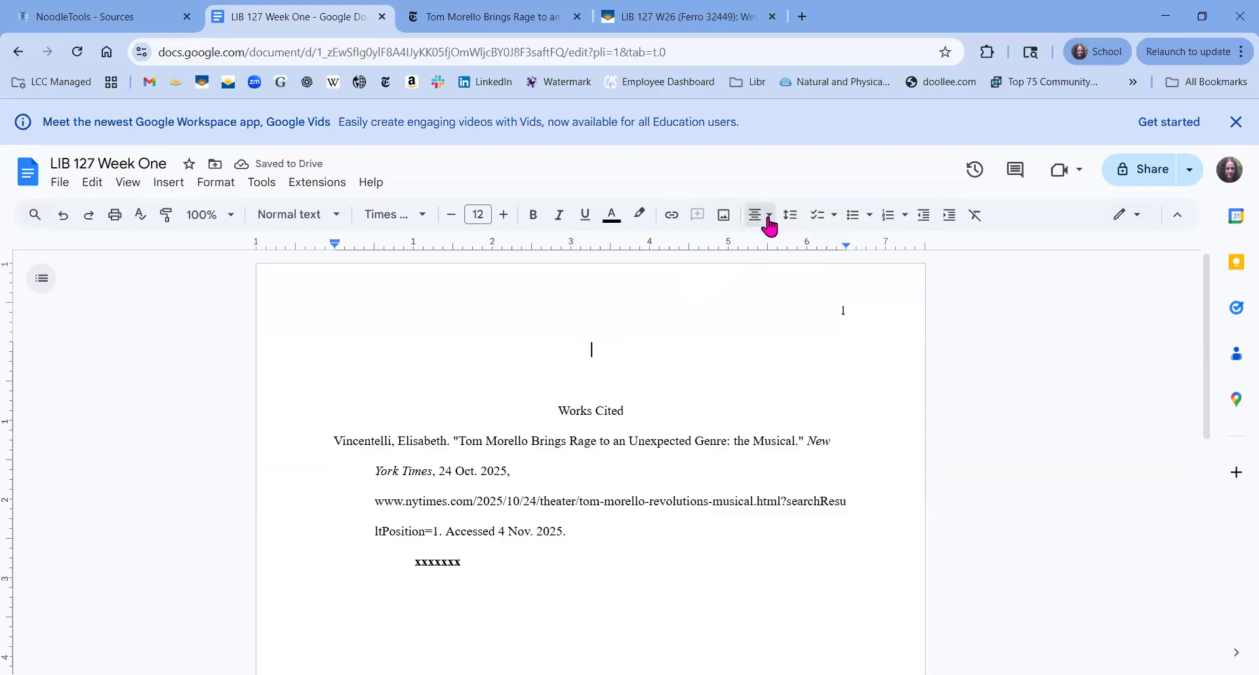
{"action": "left_click", "coordinate": [769, 216]}
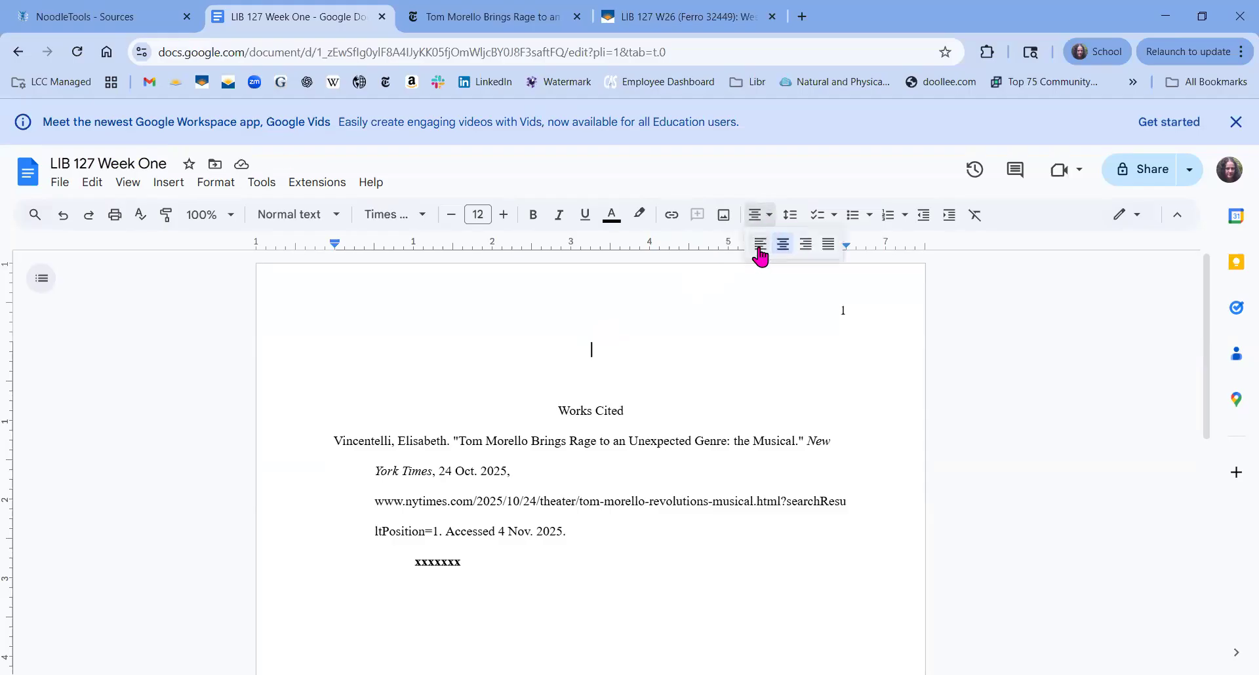
{"action": "left_click", "coordinate": [760, 244]}
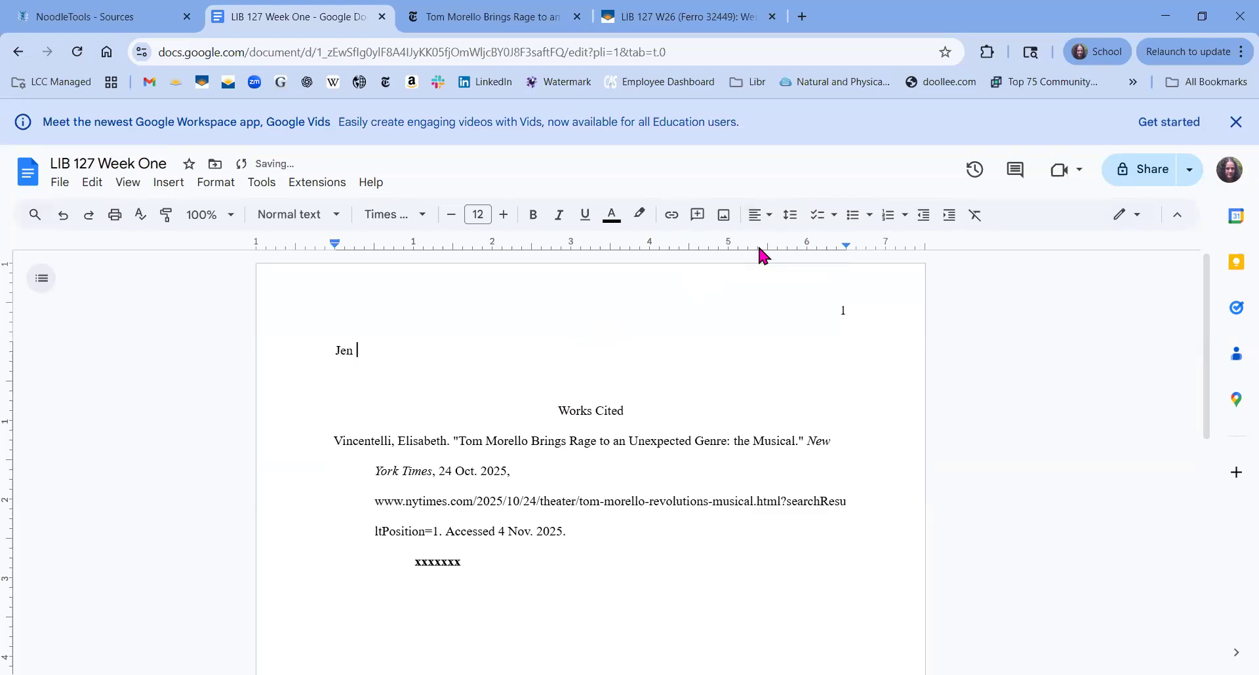
{"action": "key", "text": "BackSpace"}
Add a left-aligned 'LIB 127 Week One' line beneath the name.
{"action": "key", "text": "Down"}
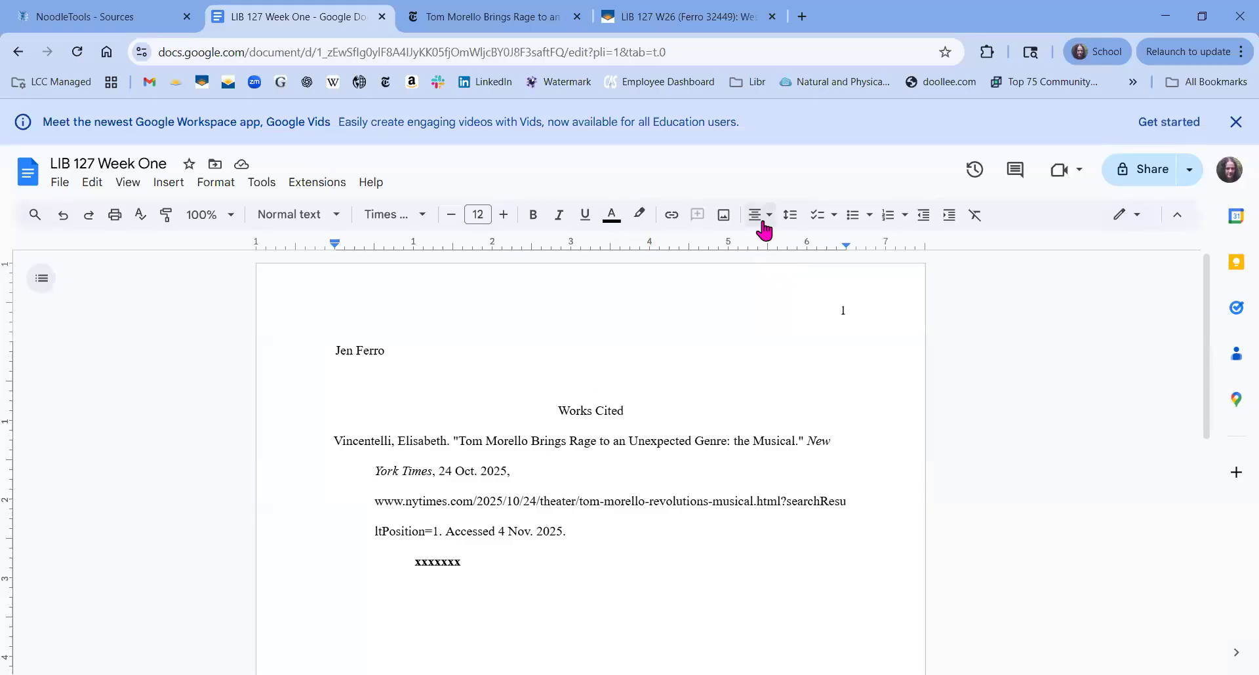
{"action": "left_click", "coordinate": [763, 230]}
{"action": "left_click", "coordinate": [765, 243]}
{"action": "type", "text": "LIB"}
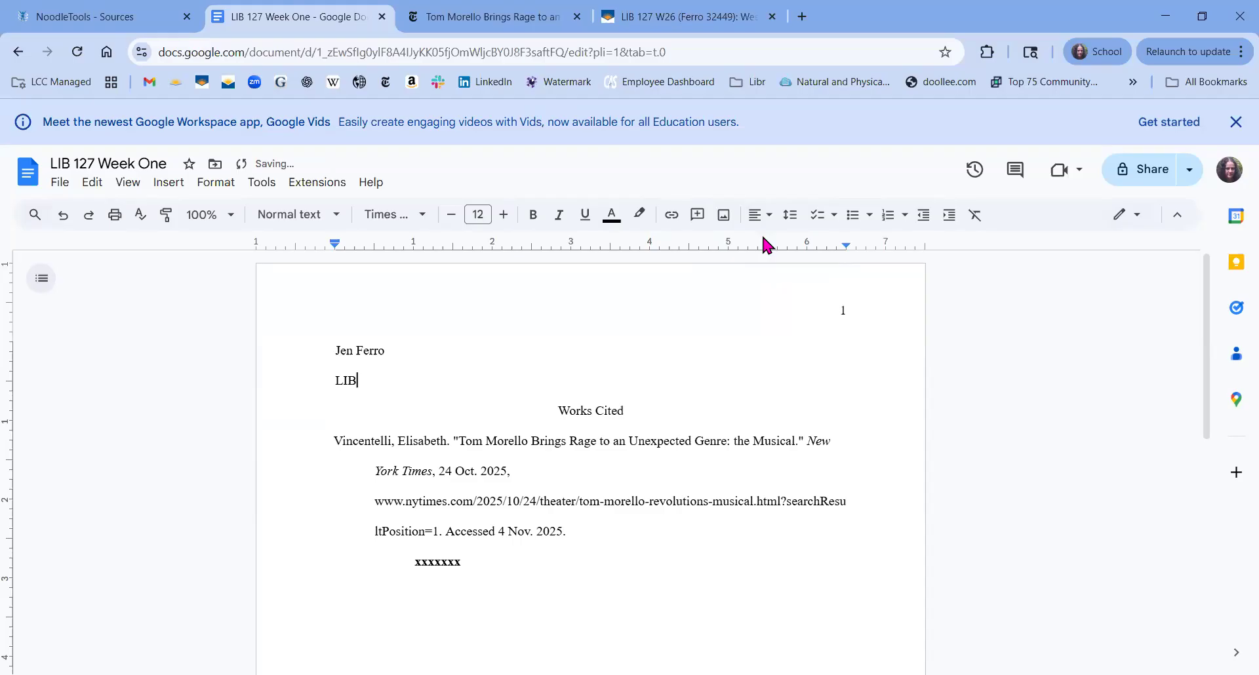
{"action": "type", "text": " 127 Week One"}
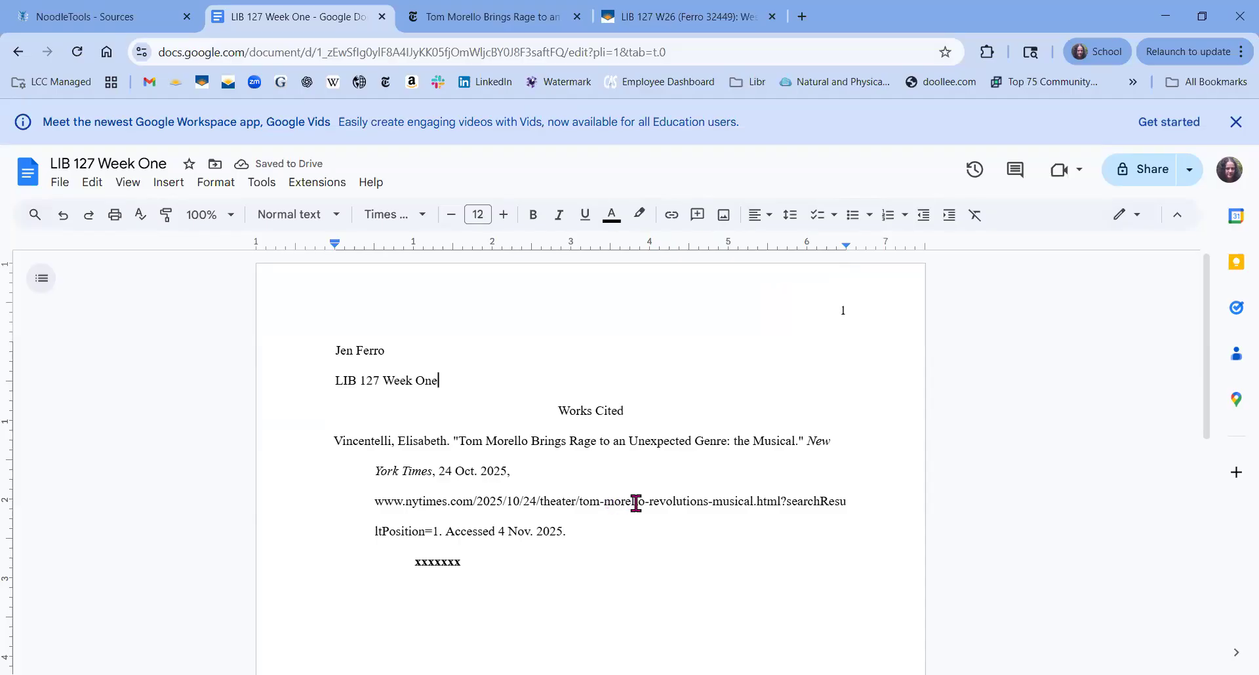
Break the citation URL onto a new line after 'tom-morello-'.
{"action": "left_click", "coordinate": [782, 501]}
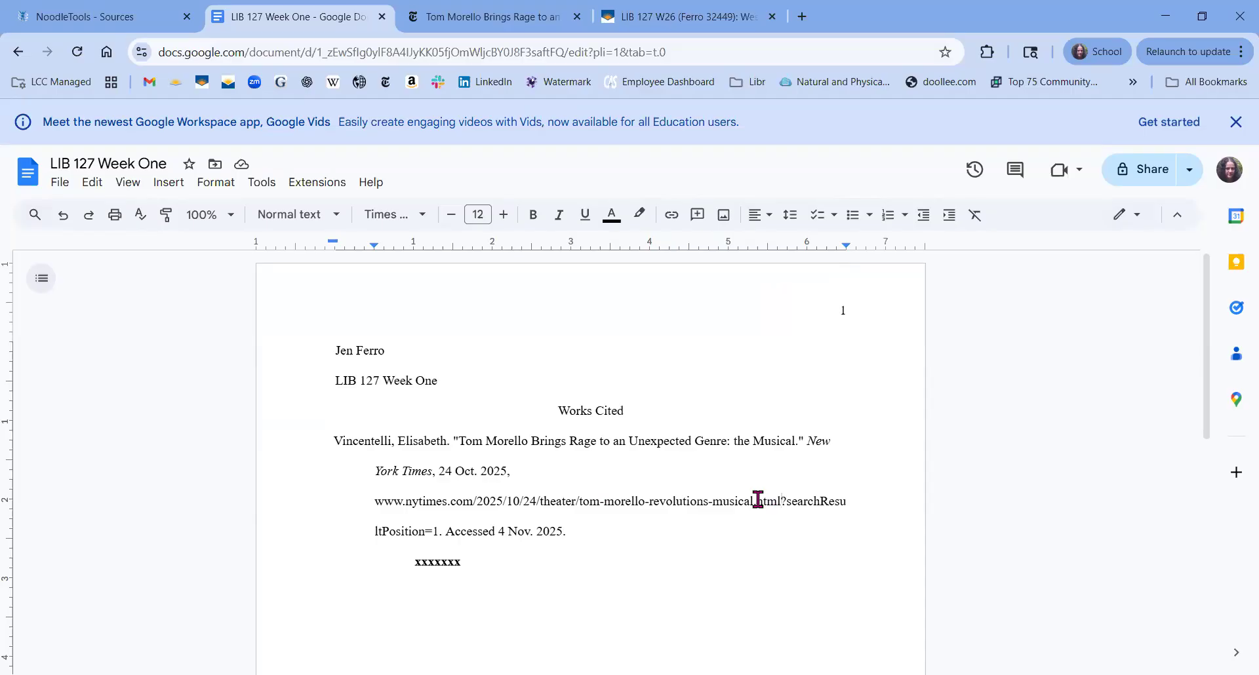
{"action": "left_click", "coordinate": [758, 501], "text": "shift"}
{"action": "left_click", "coordinate": [758, 501]}
{"action": "key", "text": "Return"}
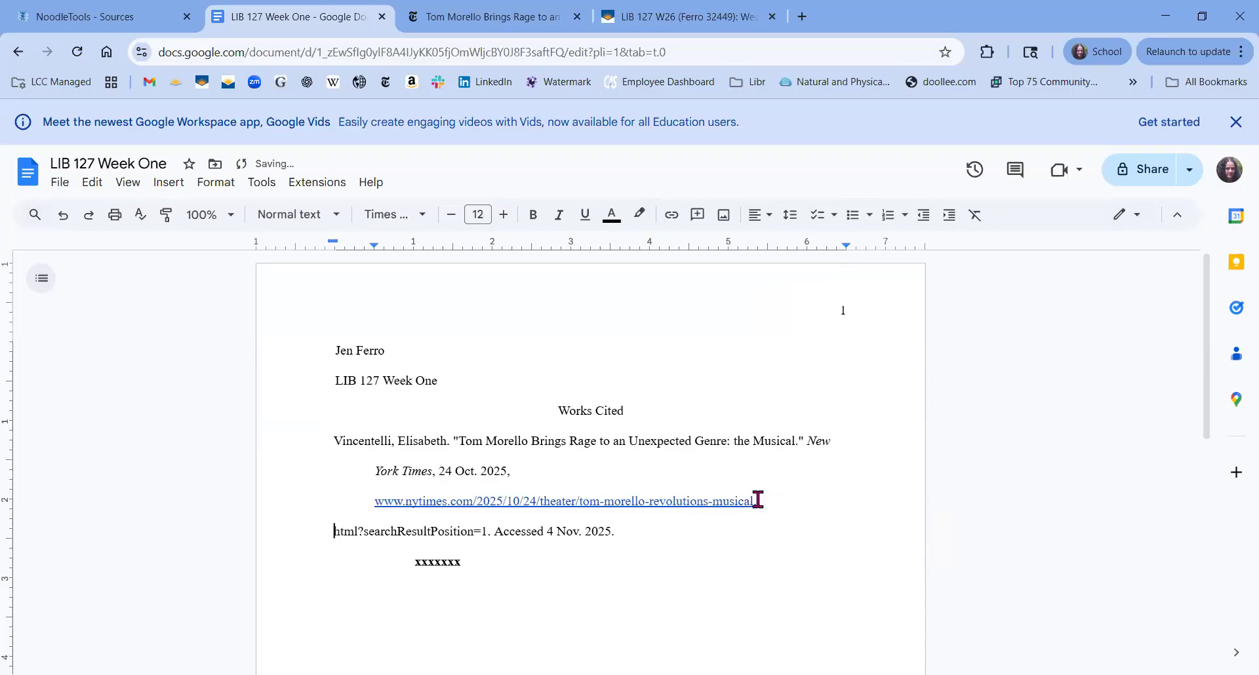
{"action": "key", "text": "ctrl+z"}
{"action": "key", "text": "ctrl+z"}
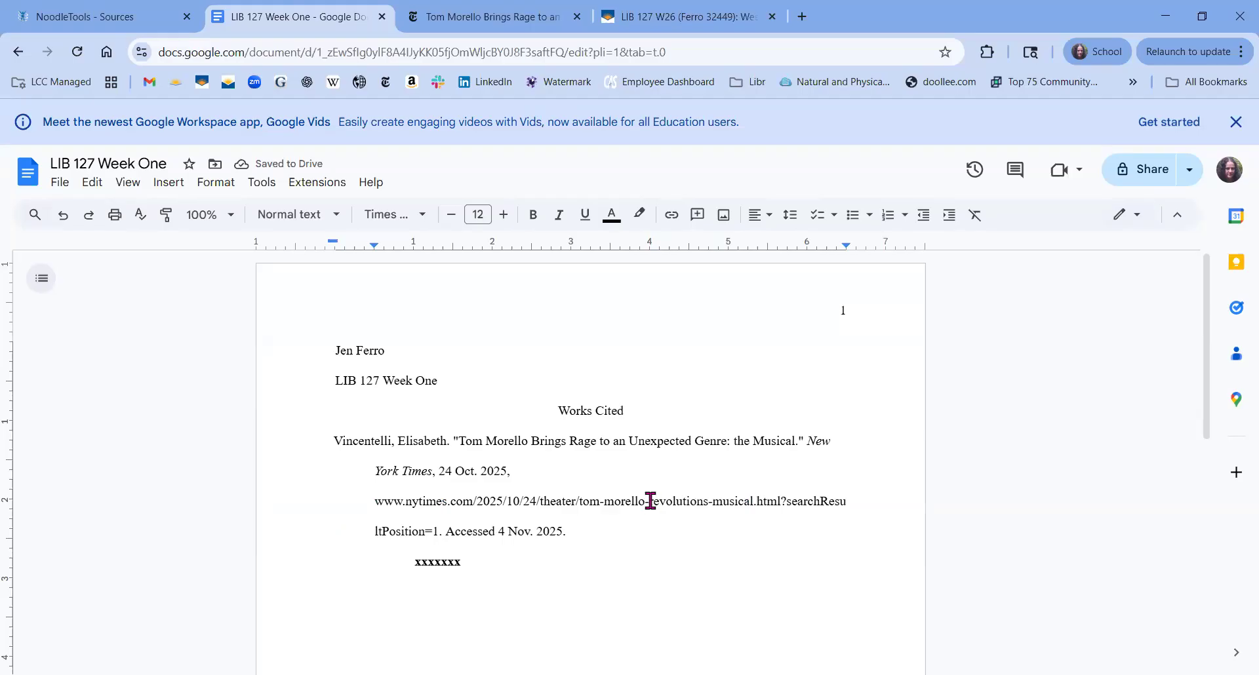
{"action": "left_click", "coordinate": [651, 501]}
{"action": "key", "text": "Return"}
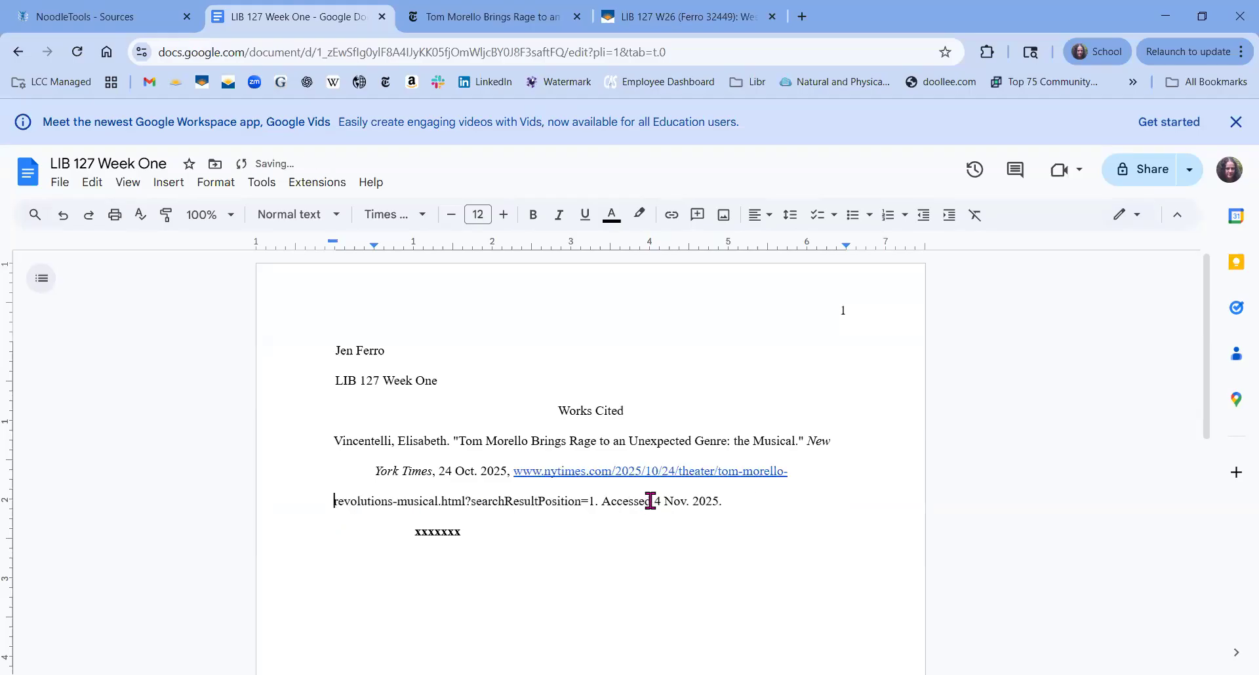
Remove the URL's hyperlink, indent the wrapped line, and select the placeholder 'xxxxxxx'.
{"action": "right_click", "coordinate": [671, 471]}
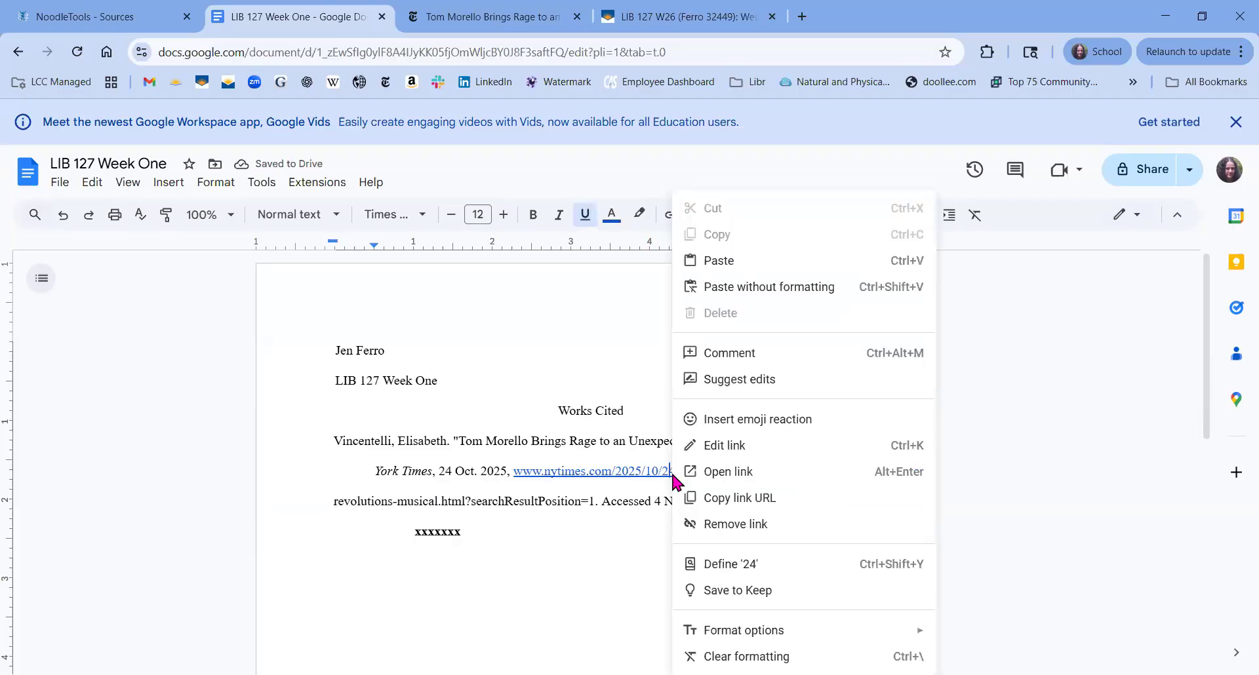
{"action": "left_click", "coordinate": [718, 524]}
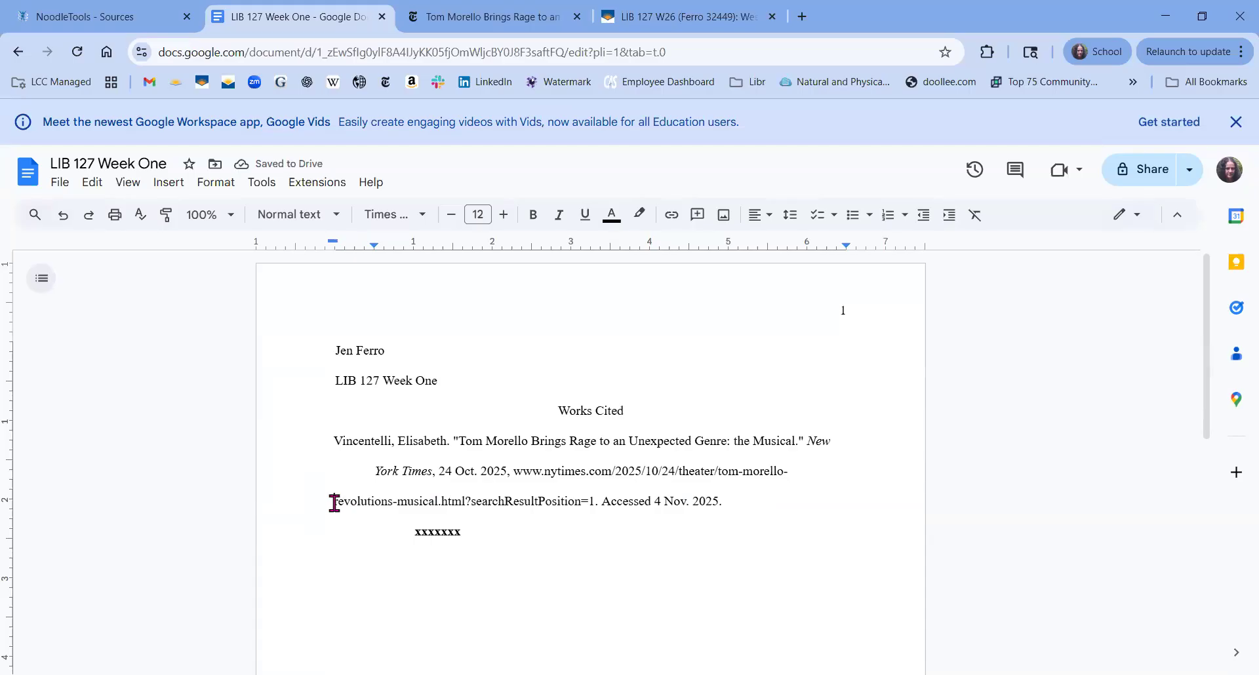
{"action": "key", "text": "Tab"}
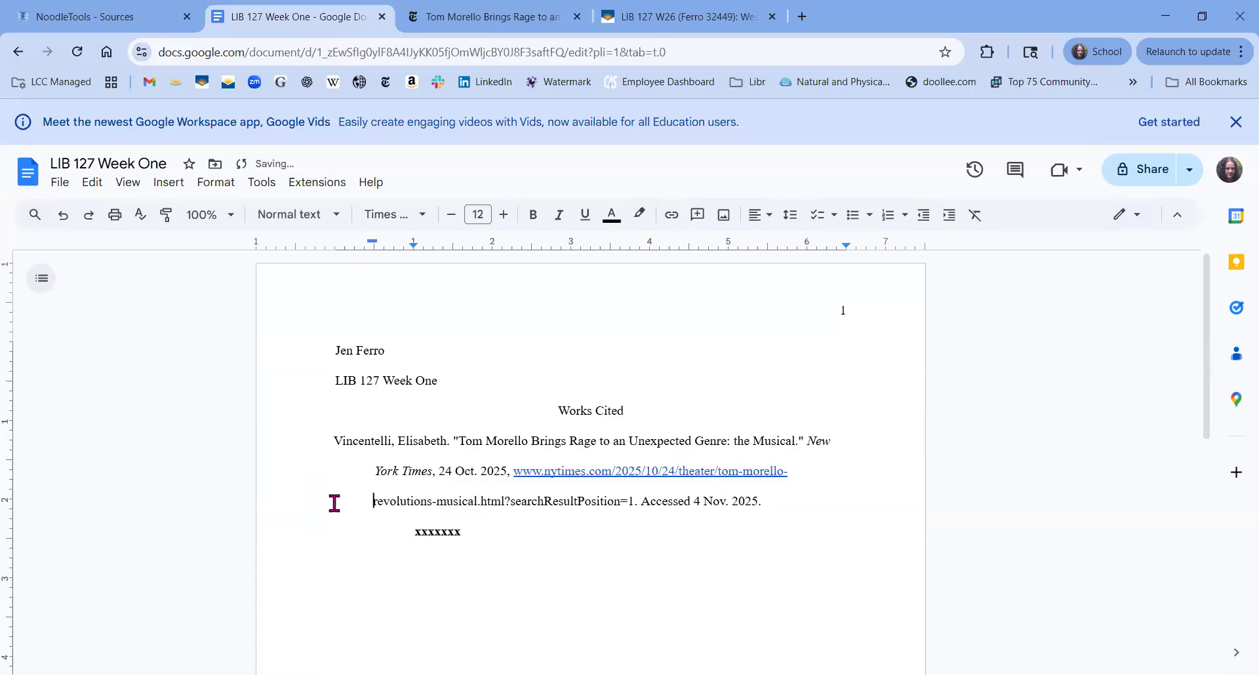
{"action": "right_click", "coordinate": [663, 472]}
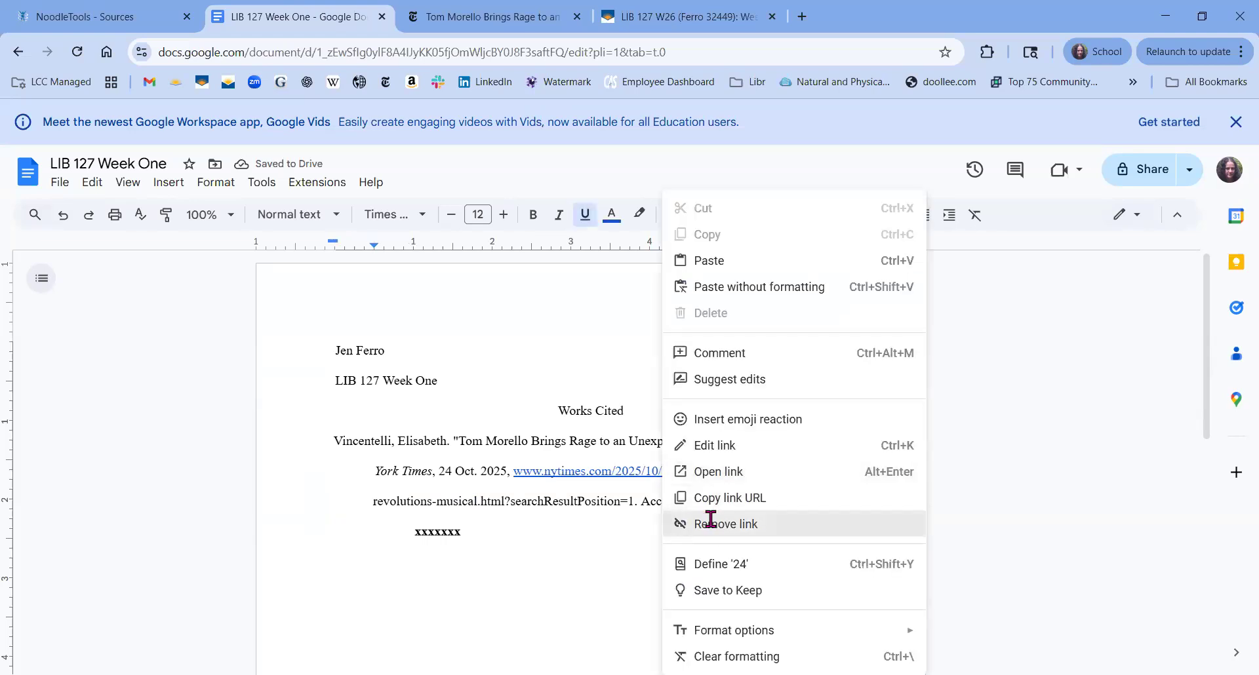
{"action": "left_click", "coordinate": [674, 524]}
{"action": "left_click", "coordinate": [497, 534]}
{"action": "double_click", "coordinate": [416, 533]}
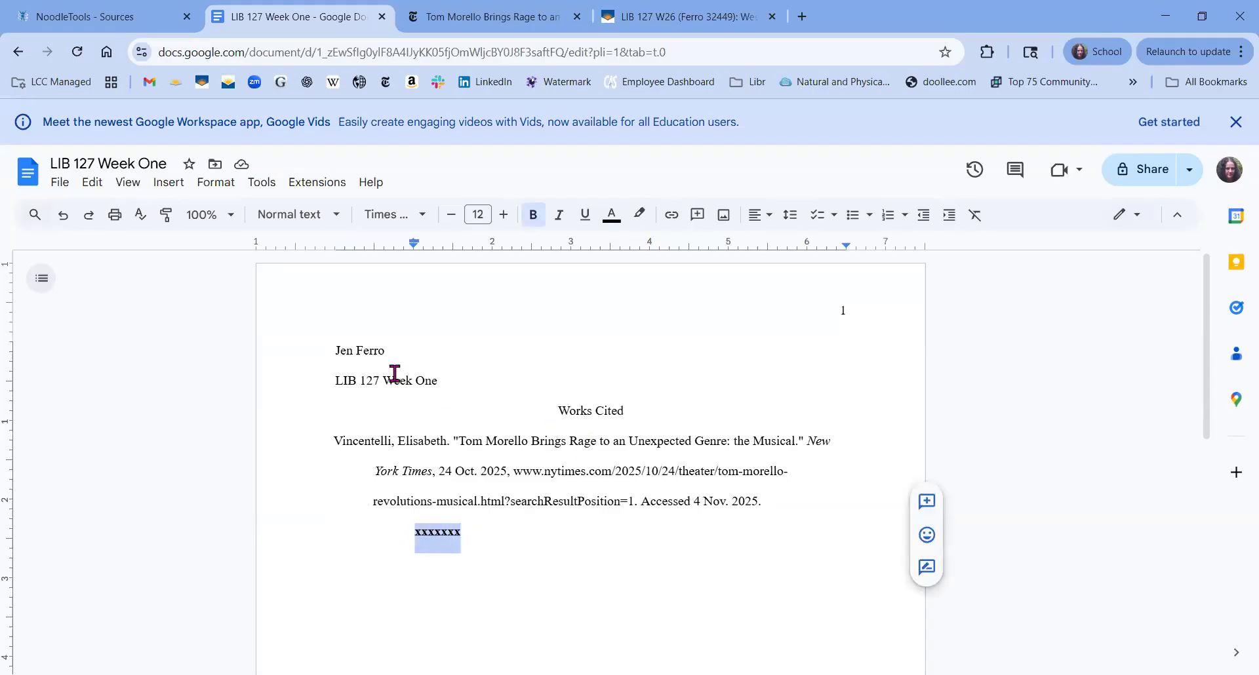
Download the document as a PDF file.
{"action": "left_click", "coordinate": [59, 182]}
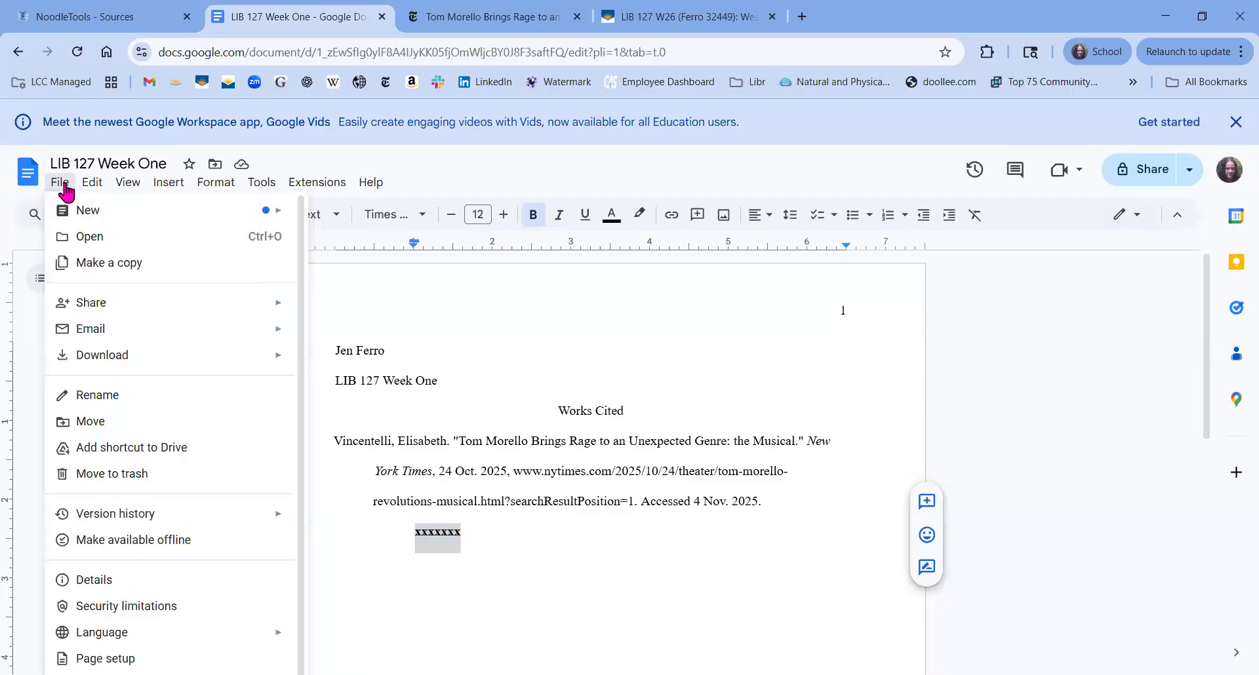
{"action": "mouse_move", "coordinate": [123, 364]}
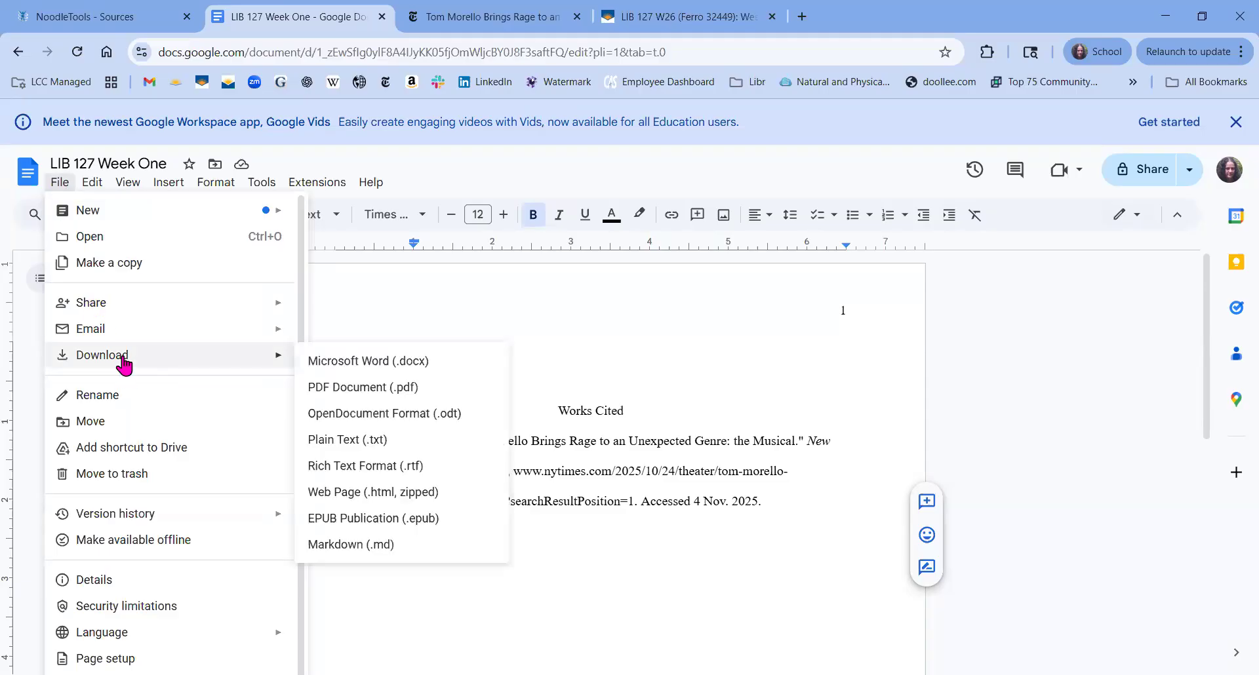
{"action": "left_click", "coordinate": [327, 393]}
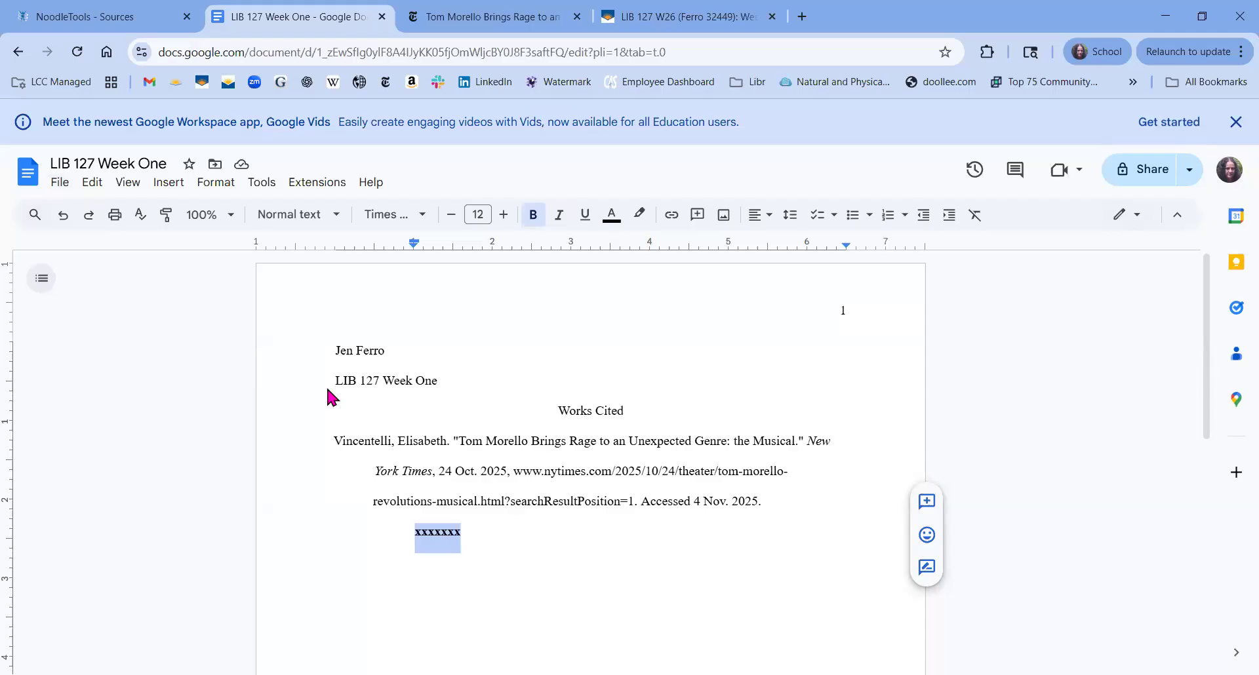
Show the downloaded PDF in its folder, then return to the LIB 127 W26 assignment.
{"action": "mouse_move", "coordinate": [927, 101]}
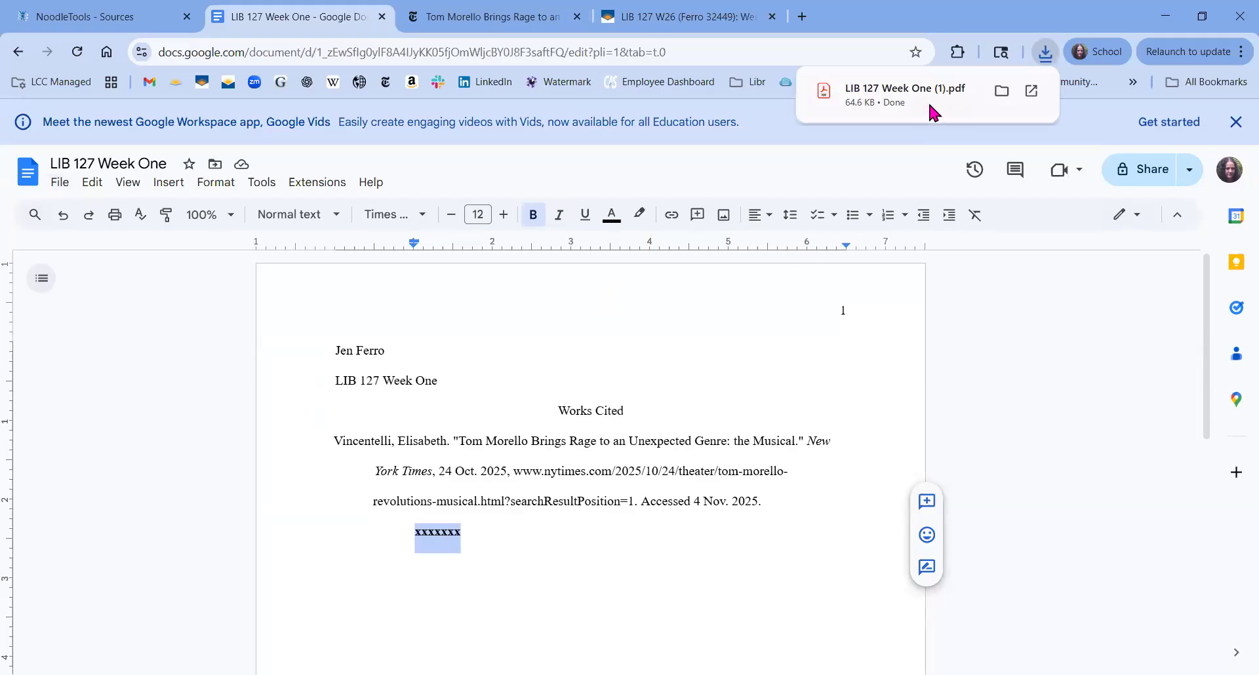
{"action": "left_click", "coordinate": [1000, 93]}
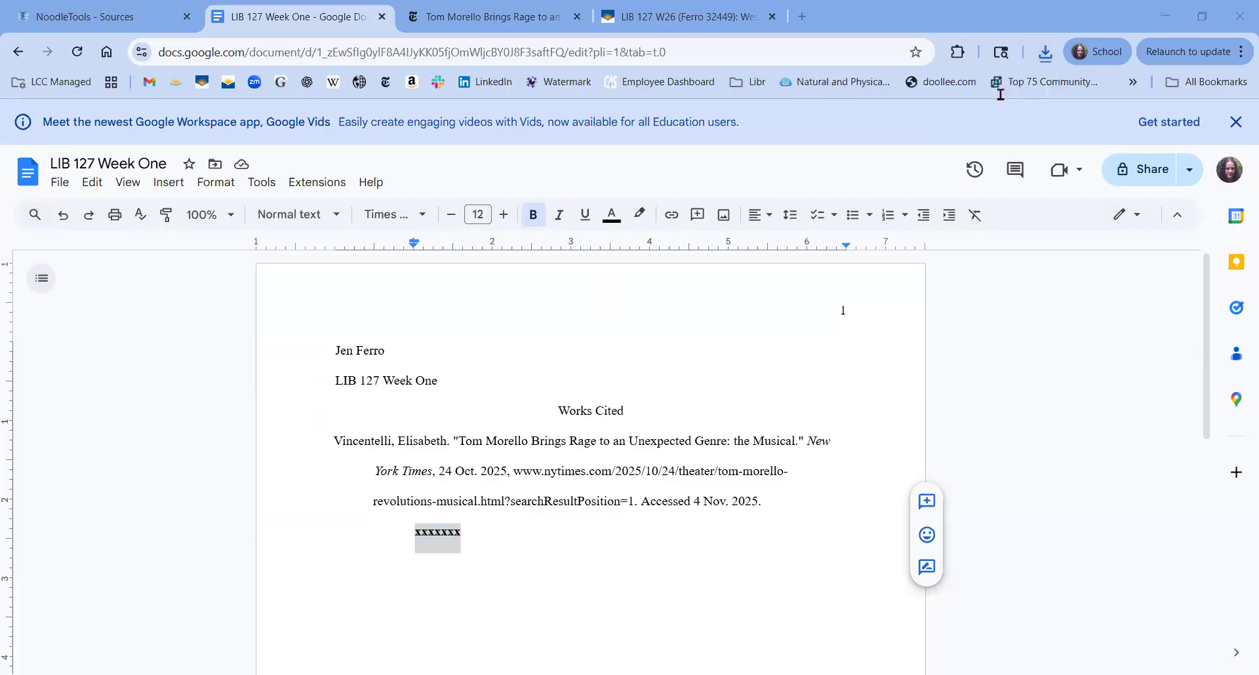
{"action": "left_click", "coordinate": [682, 17]}
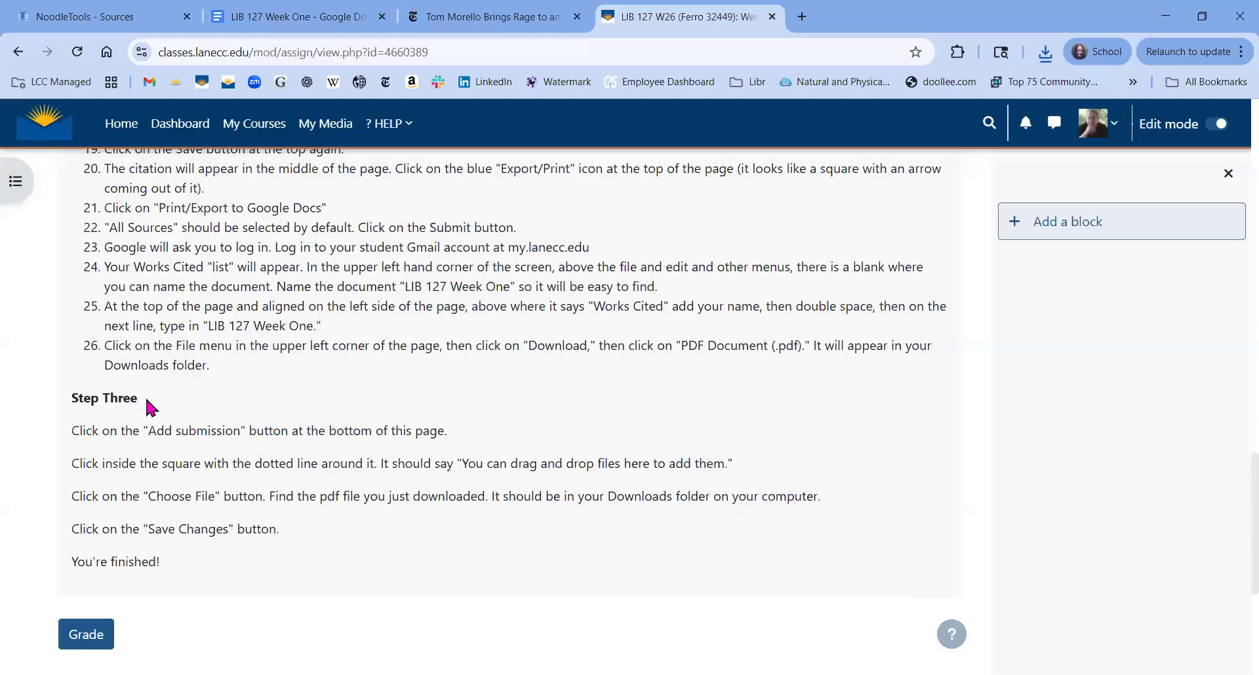